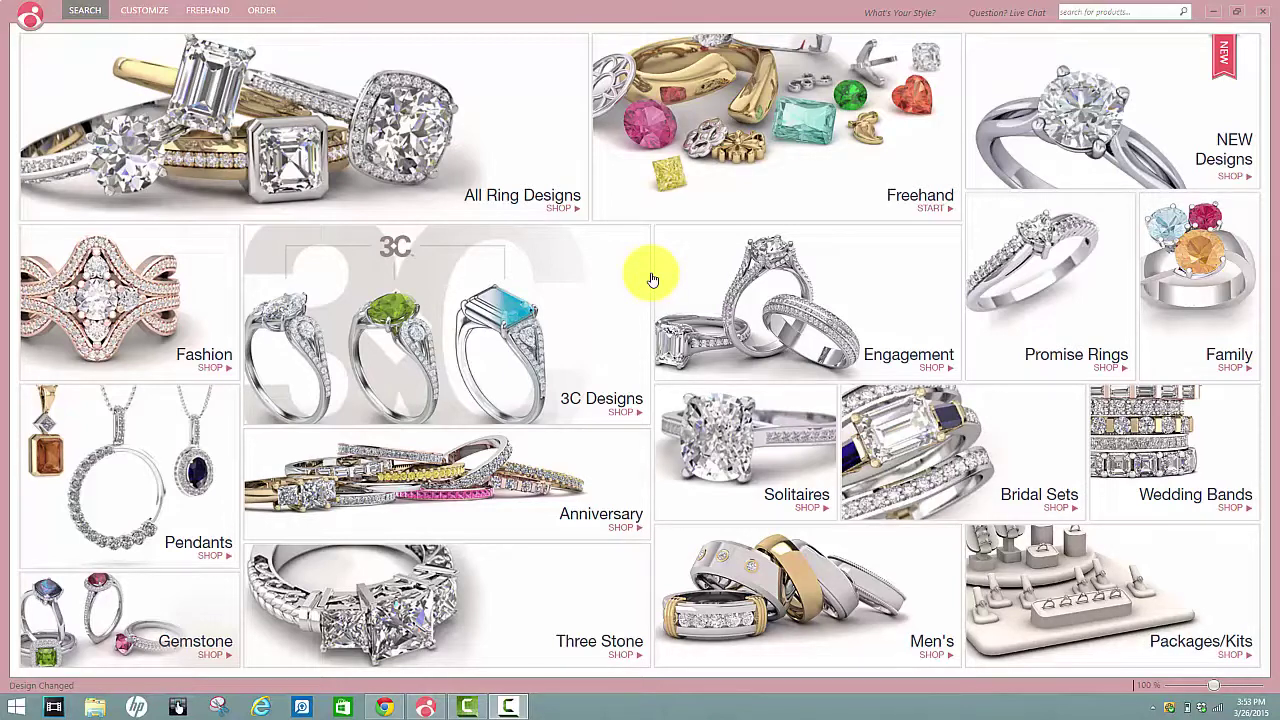
# - Start the design style quiz and choose the red ornate chair, burgundy-purple palette, ornate white balconied building, gold-toned cutlery and carved arched double door
pyautogui.click(889, 14)
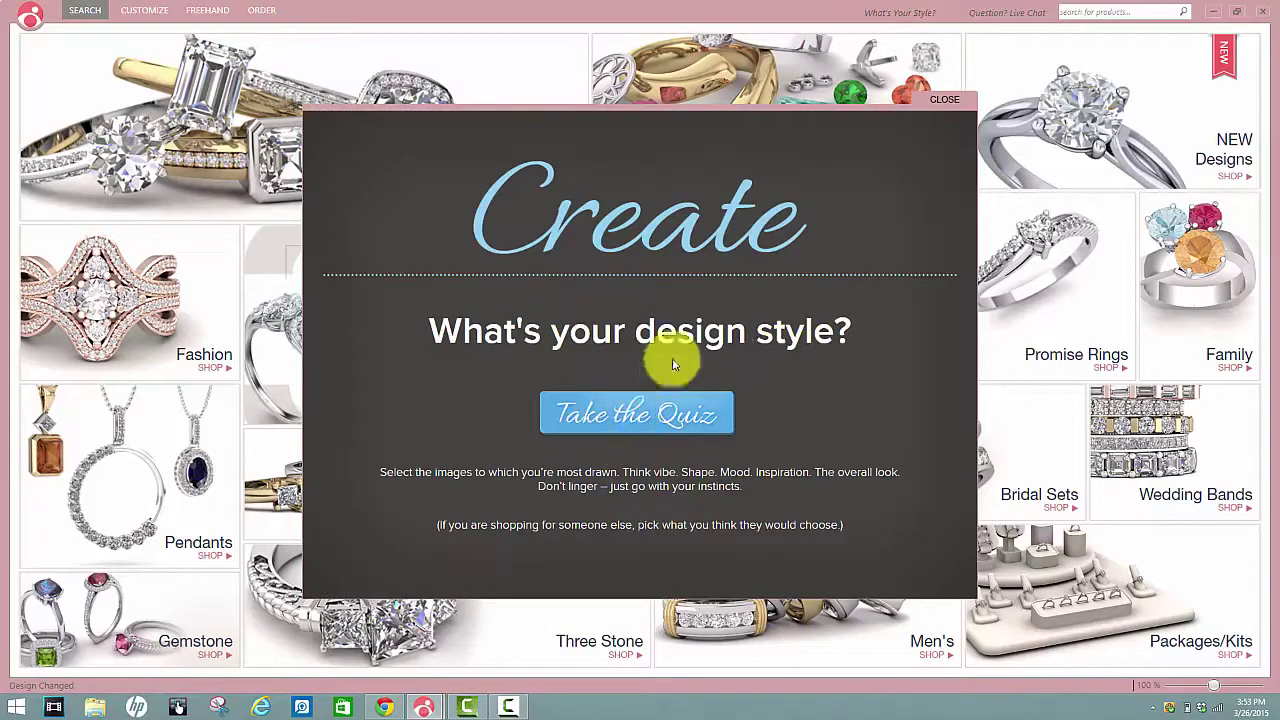
pyautogui.click(630, 418)
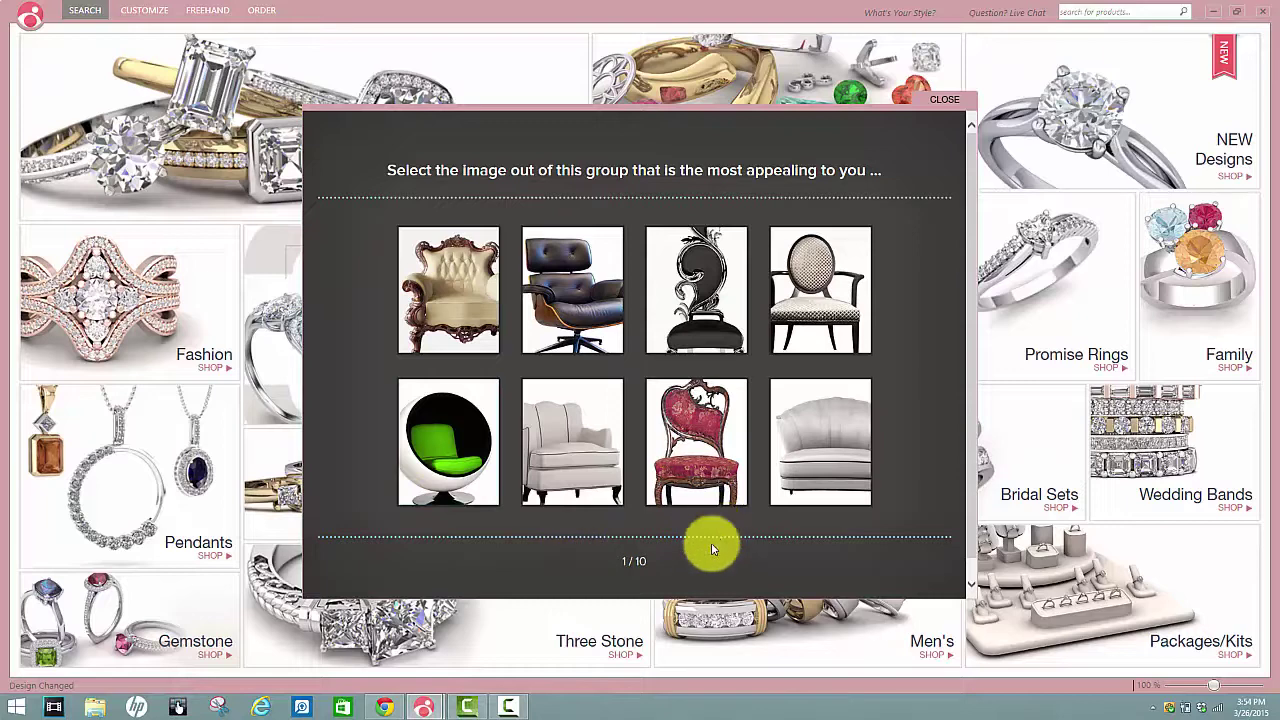
pyautogui.click(699, 437)
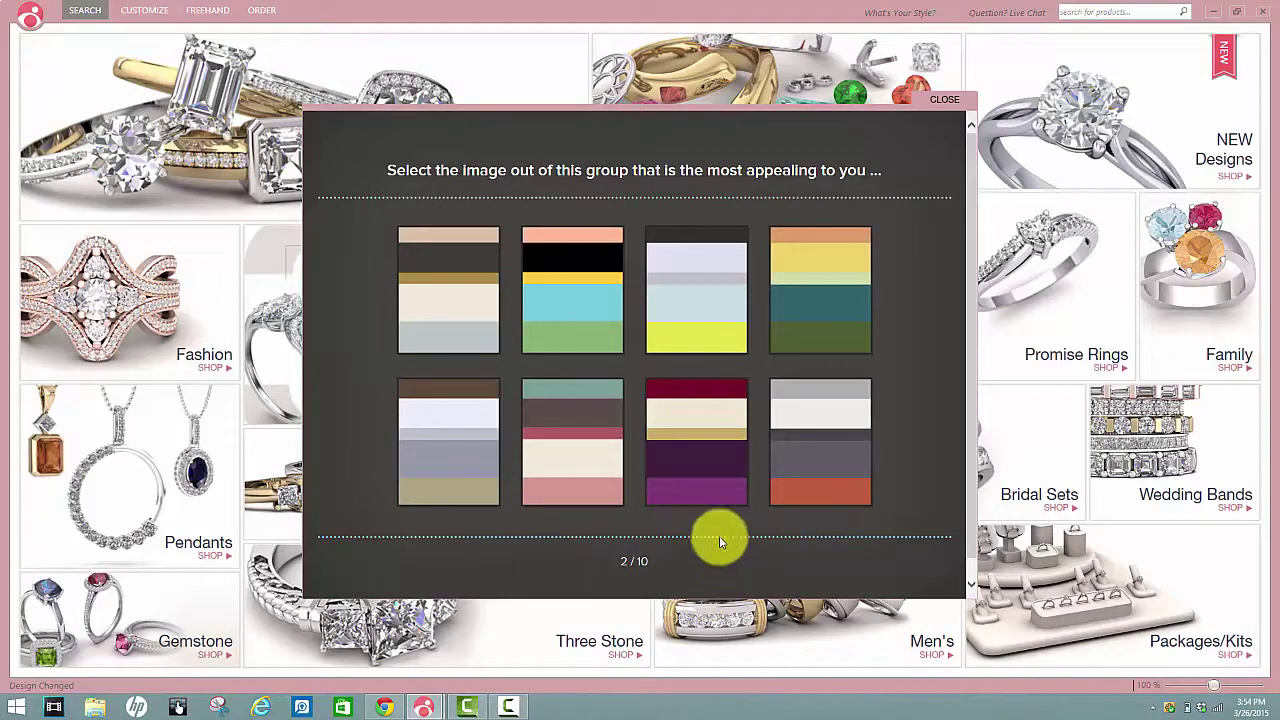
pyautogui.click(699, 434)
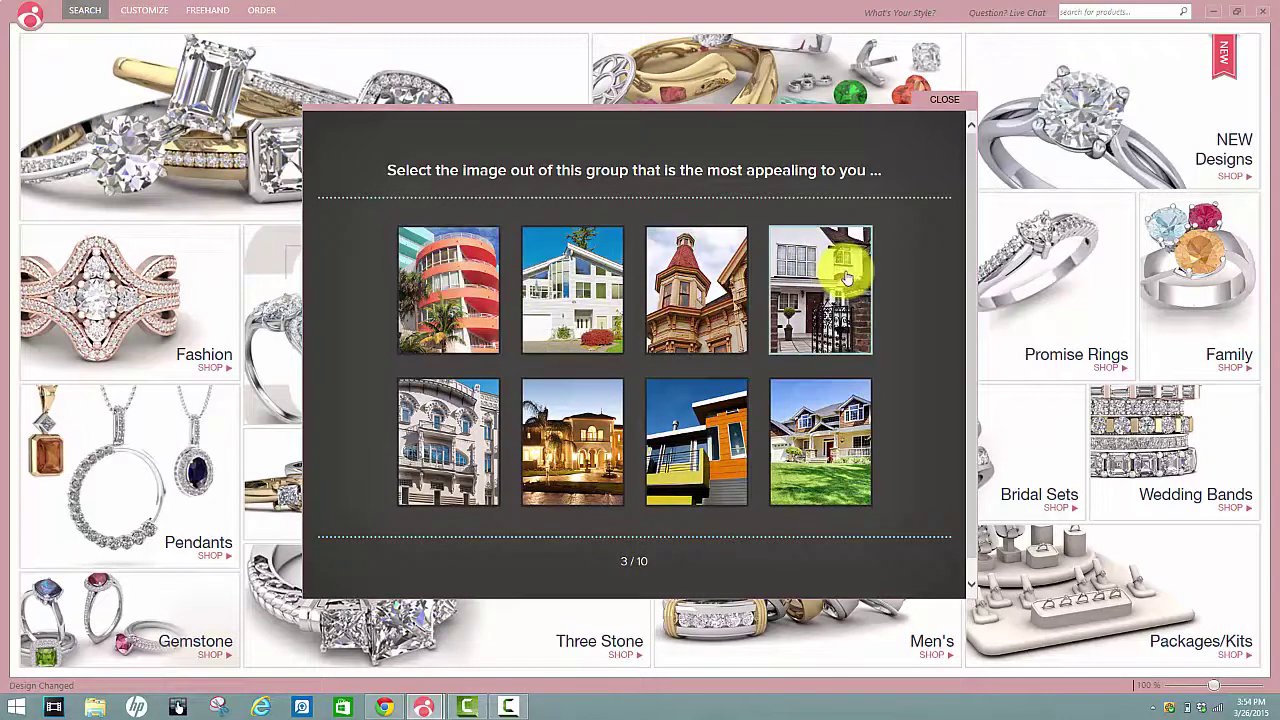
pyautogui.click(441, 437)
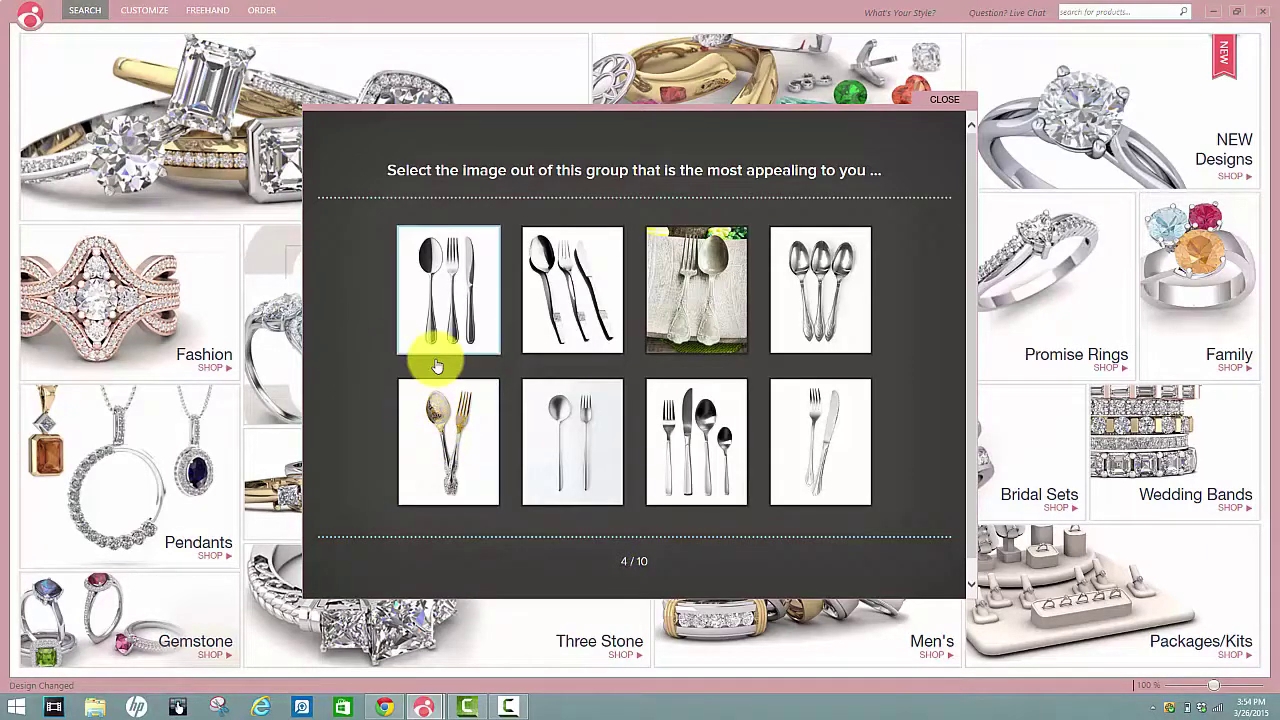
pyautogui.click(441, 432)
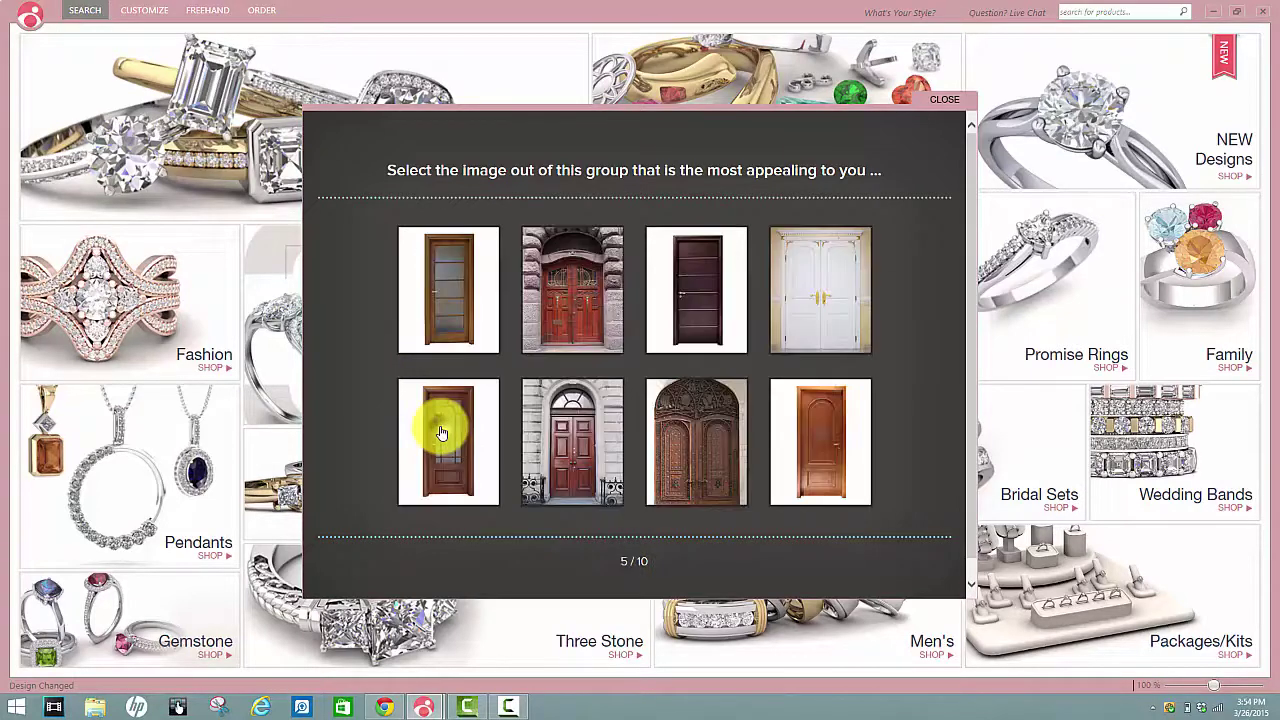
pyautogui.click(705, 450)
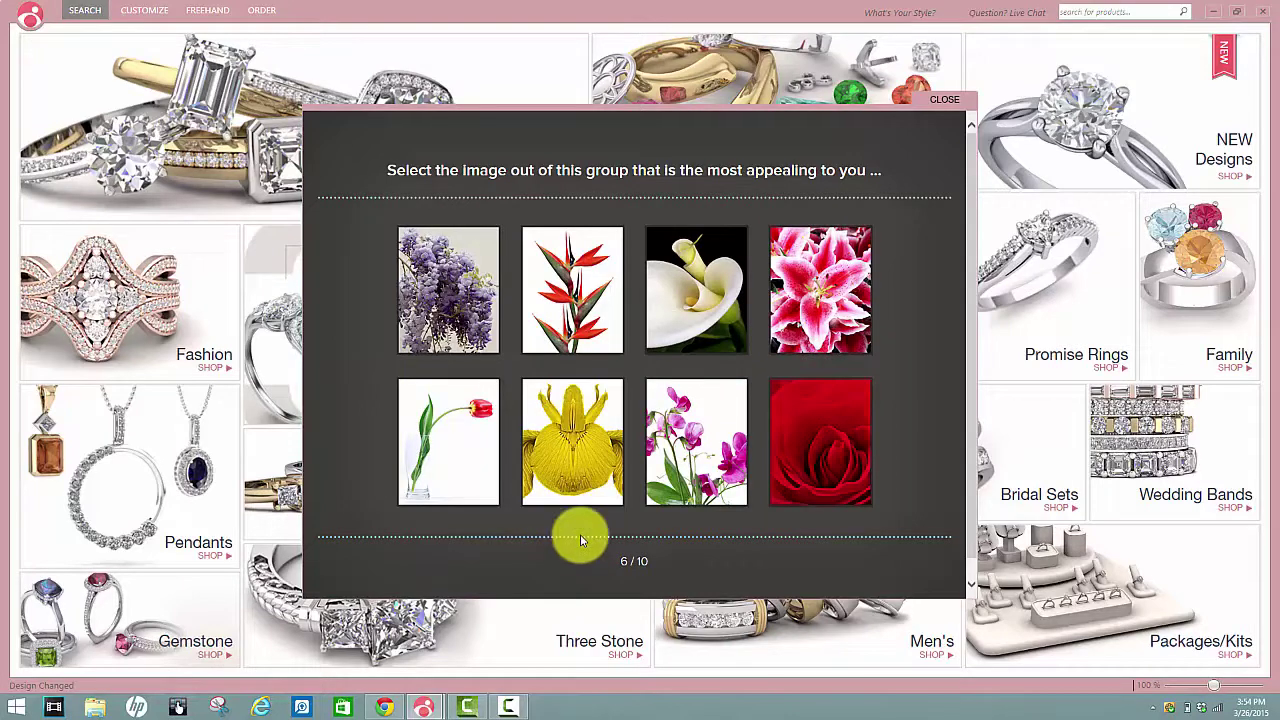
# - Complete the style quiz with the yellow flower, beige clutch, stained-glass table lamp, grey strappy heels and saxophone, and browse the resulting styles
pyautogui.click(575, 460)
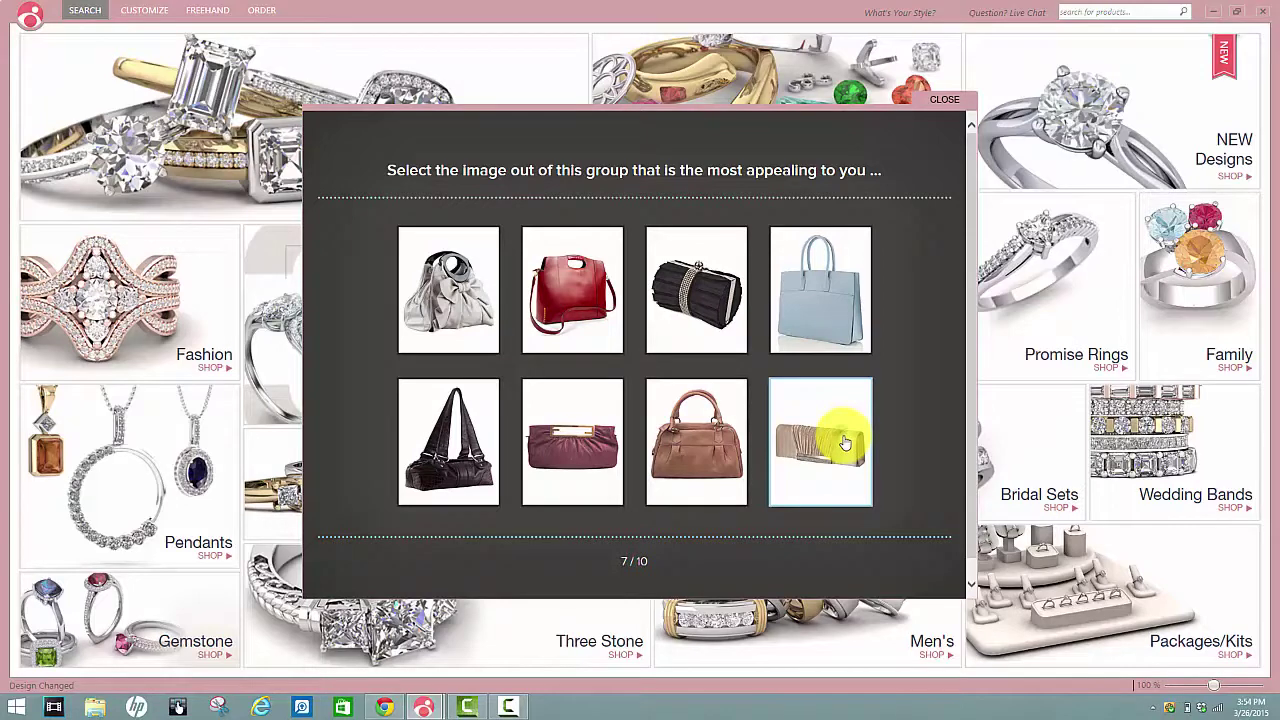
pyautogui.click(840, 438)
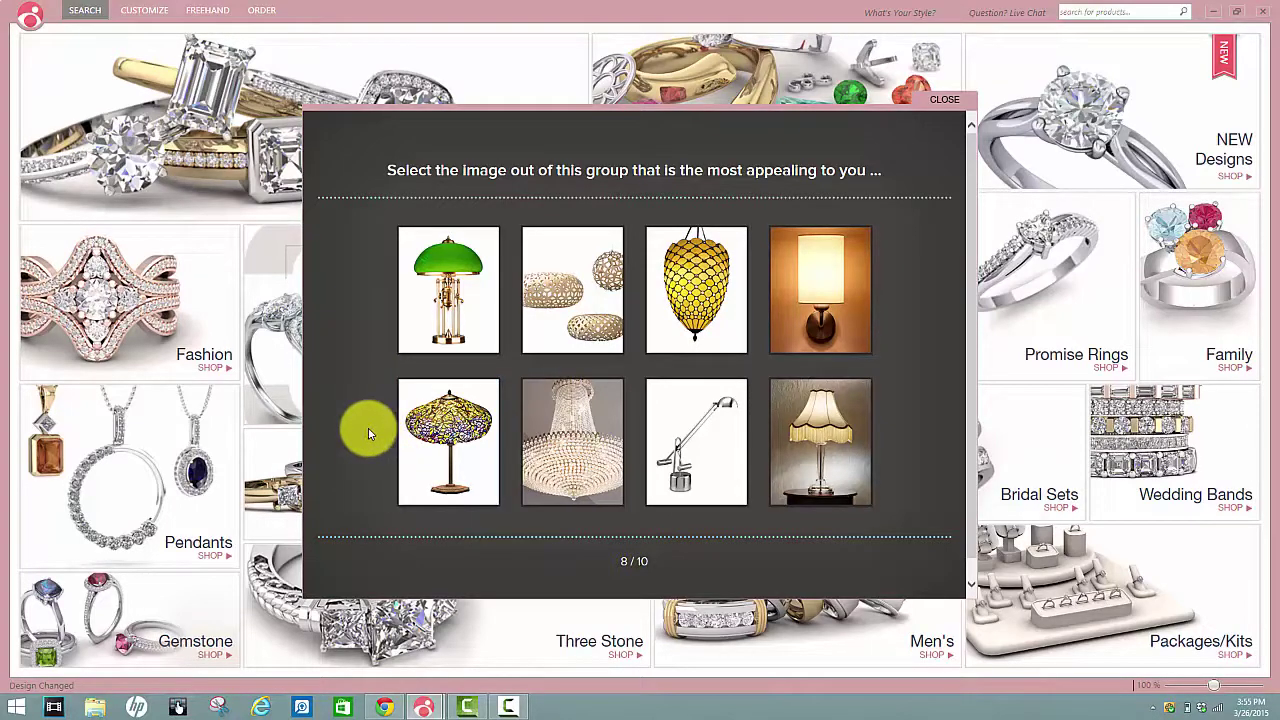
pyautogui.click(448, 452)
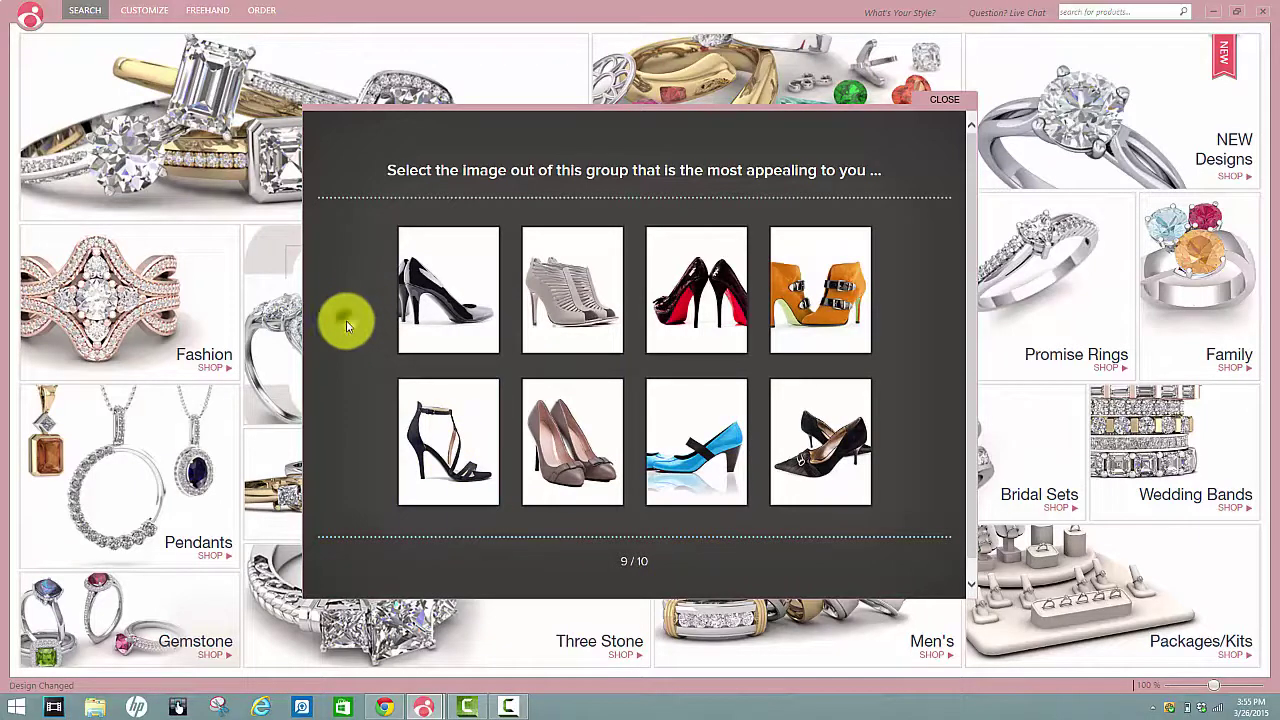
pyautogui.click(573, 287)
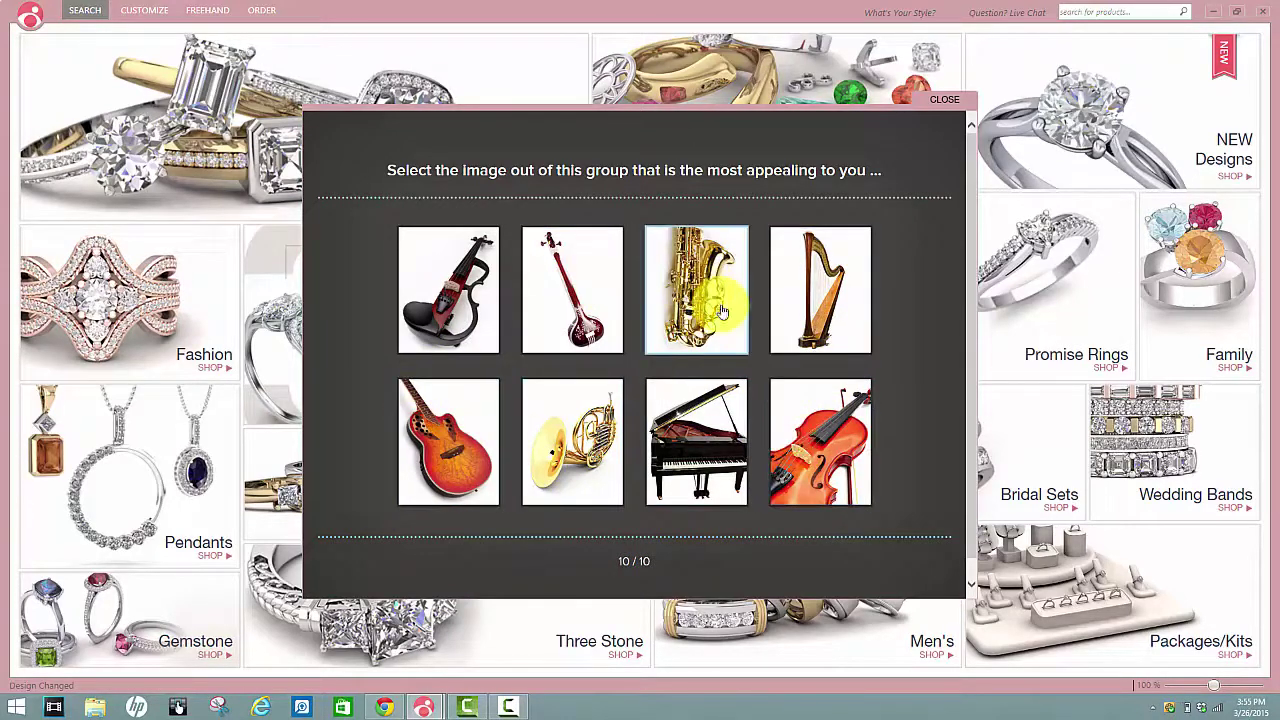
pyautogui.click(700, 282)
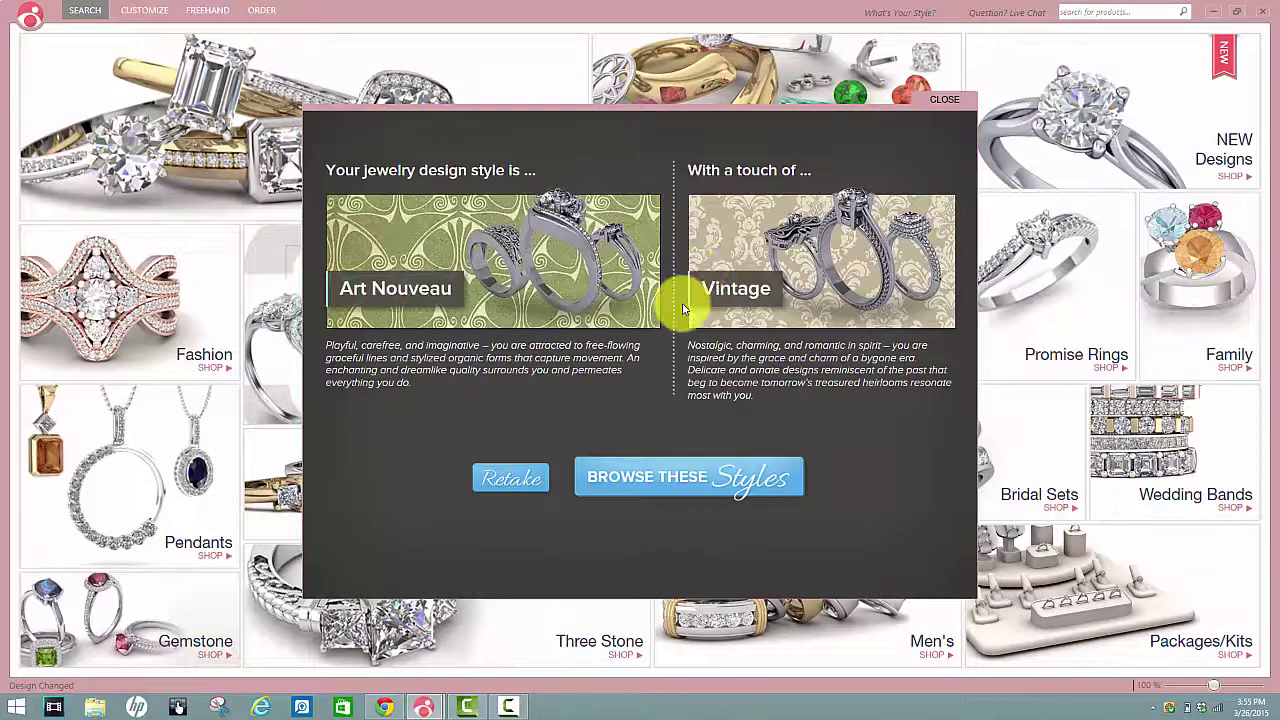
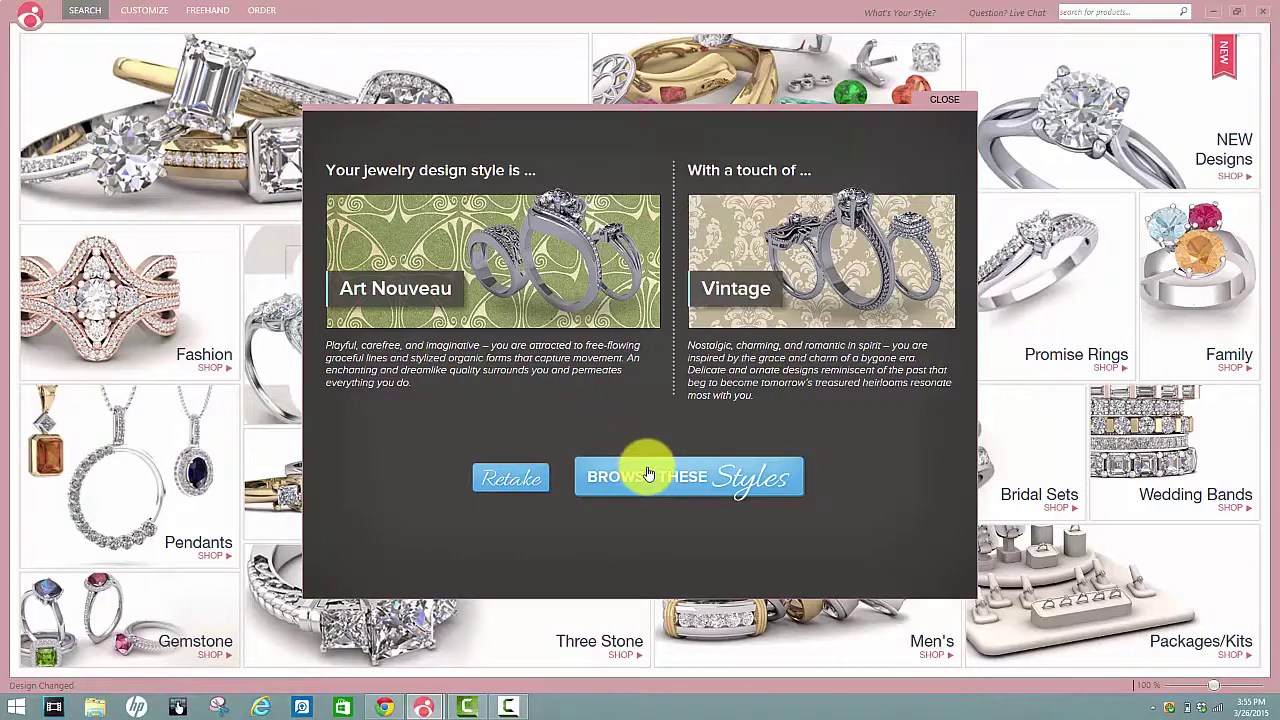
pyautogui.click(703, 480)
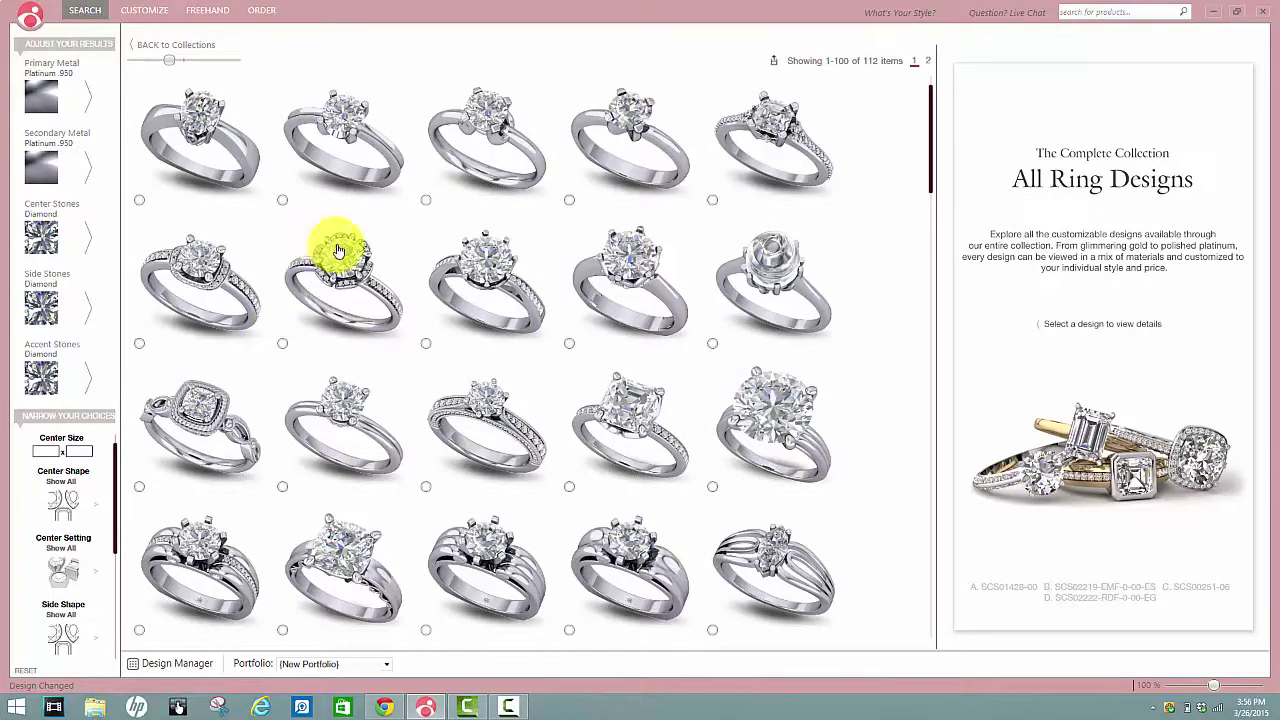
# - Mark the flower-shaped halo ring in the second row and the channel-set solitaire in the third row for comparison
pyautogui.click(282, 344)
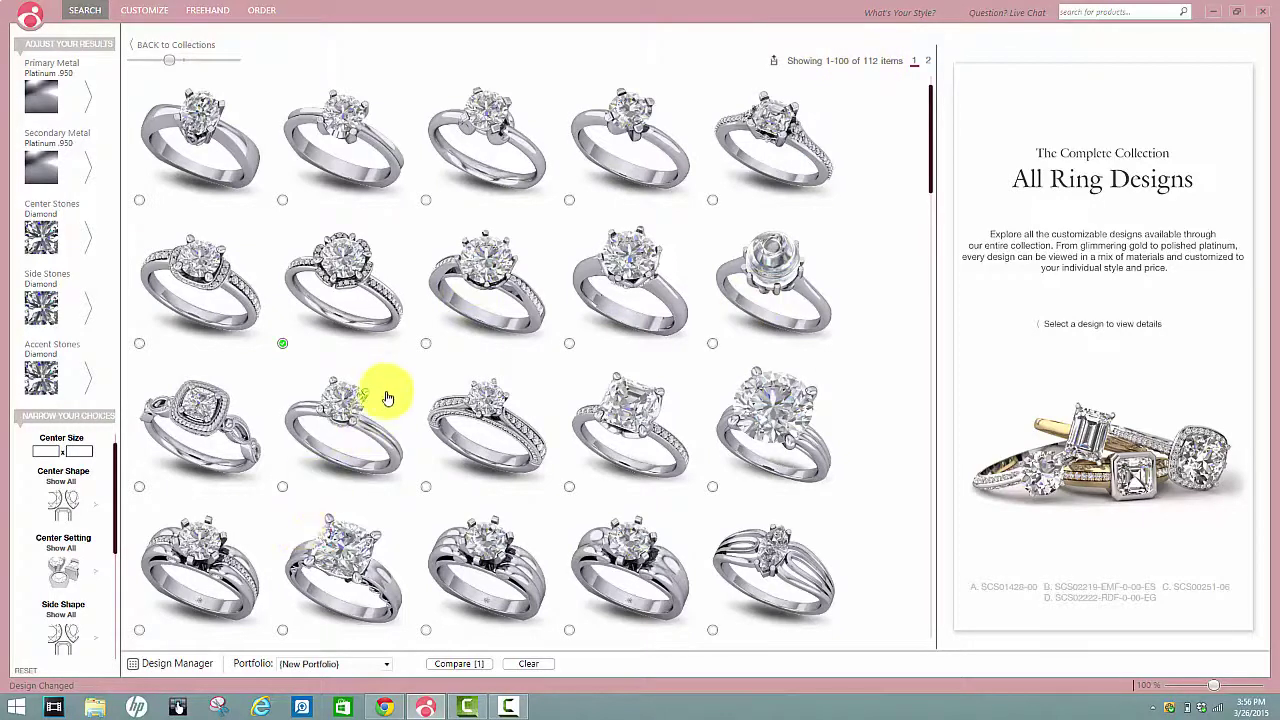
pyautogui.click(426, 487)
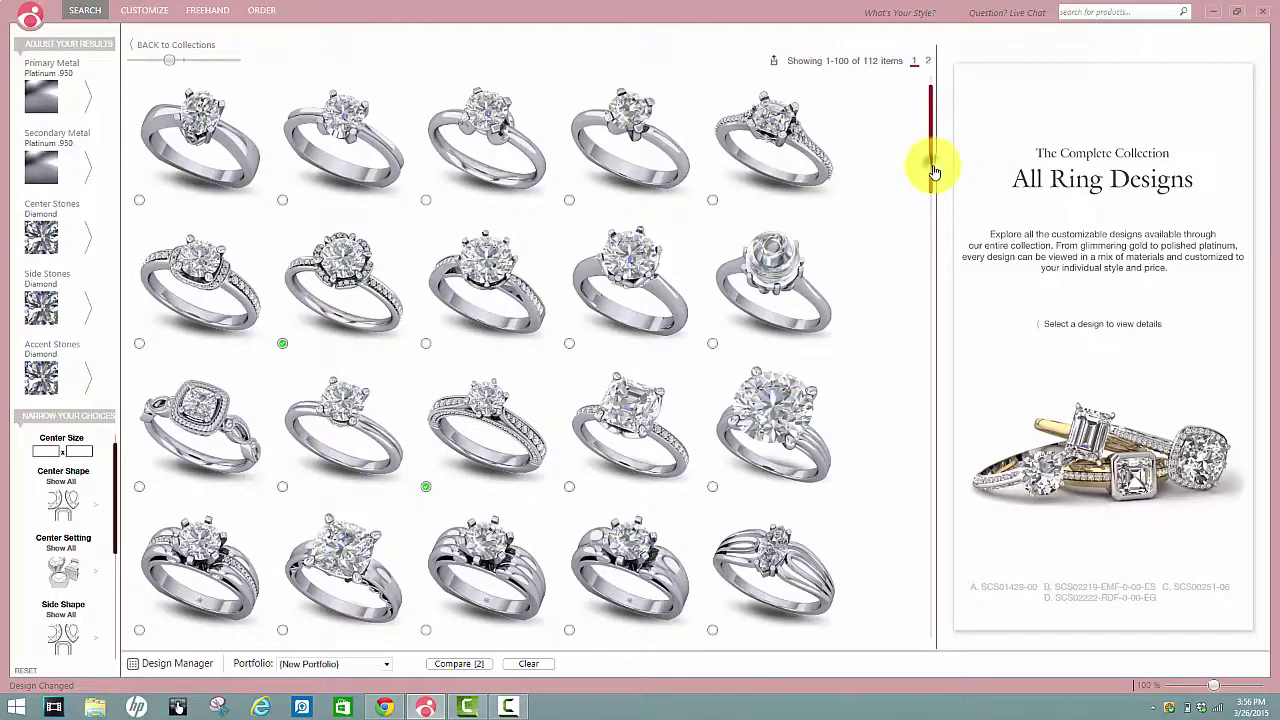
pyautogui.moveTo(932, 172); pyautogui.dragTo(929, 114)
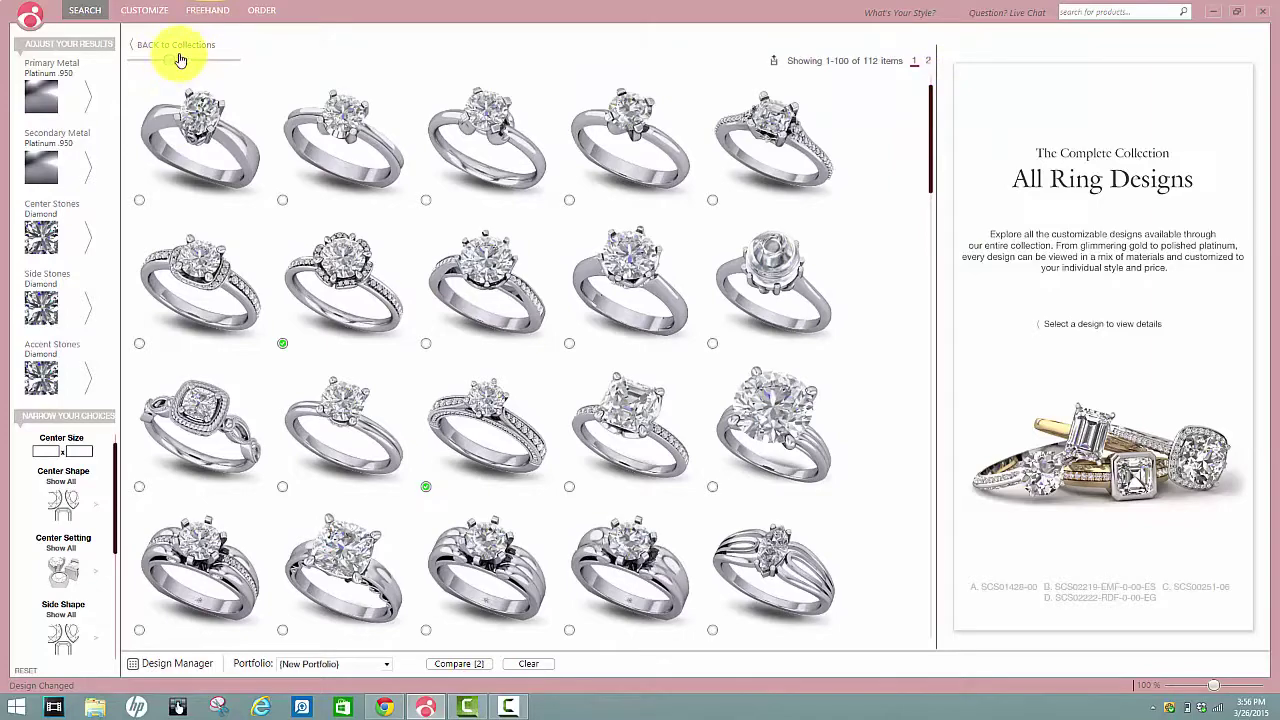
# - View the ring results at the smallest and largest thumbnail sizes, and restore a medium size with five rings per row
pyautogui.moveTo(171, 62); pyautogui.dragTo(127, 67)
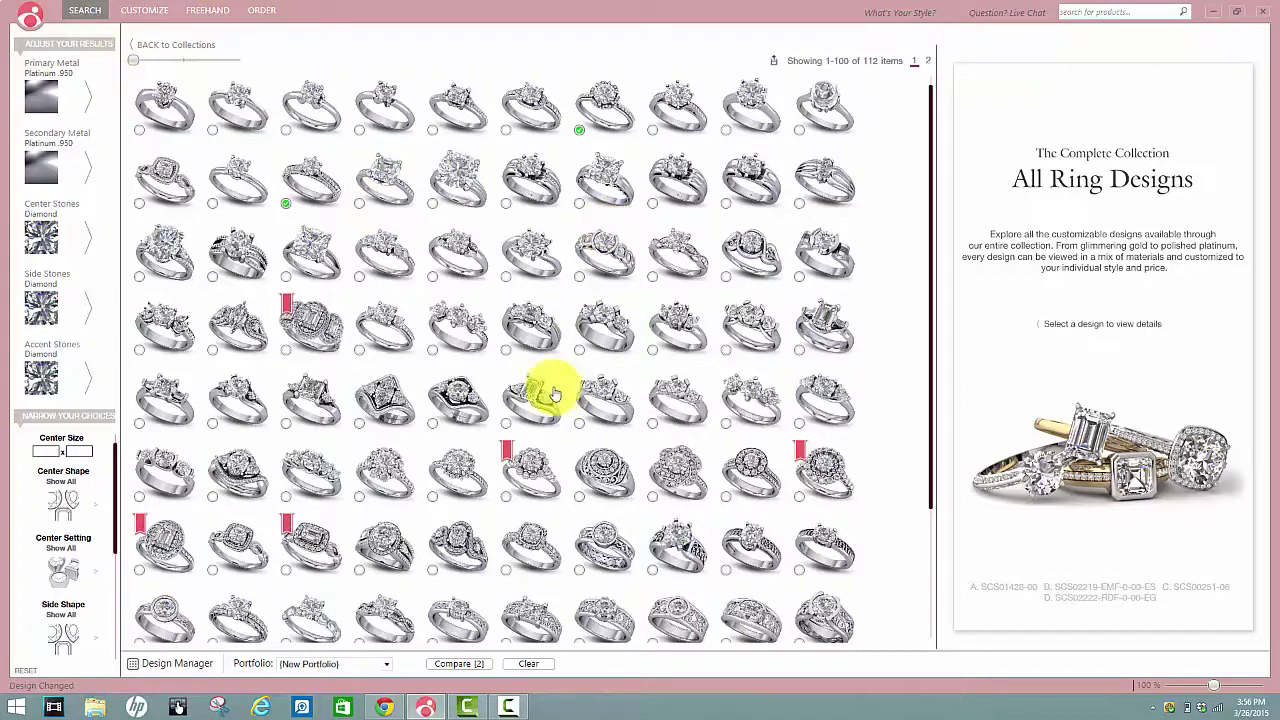
pyautogui.moveTo(133, 62); pyautogui.dragTo(260, 64)
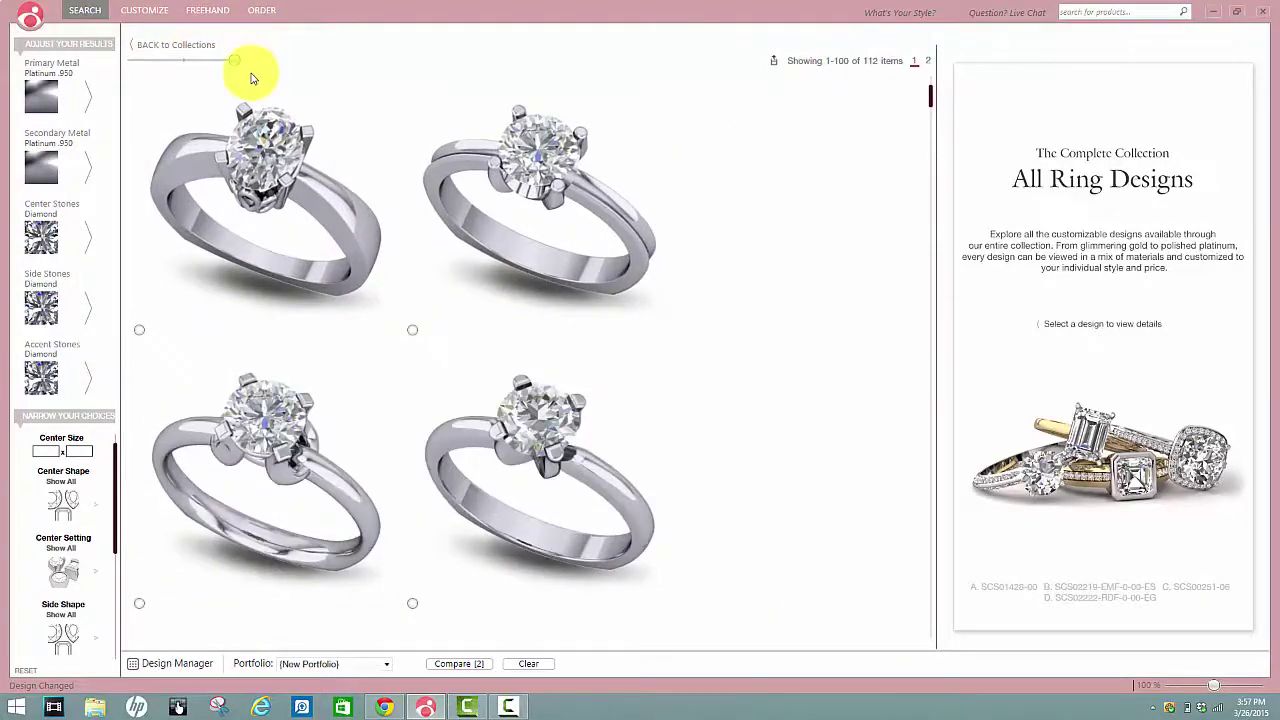
pyautogui.moveTo(231, 67); pyautogui.dragTo(172, 64)
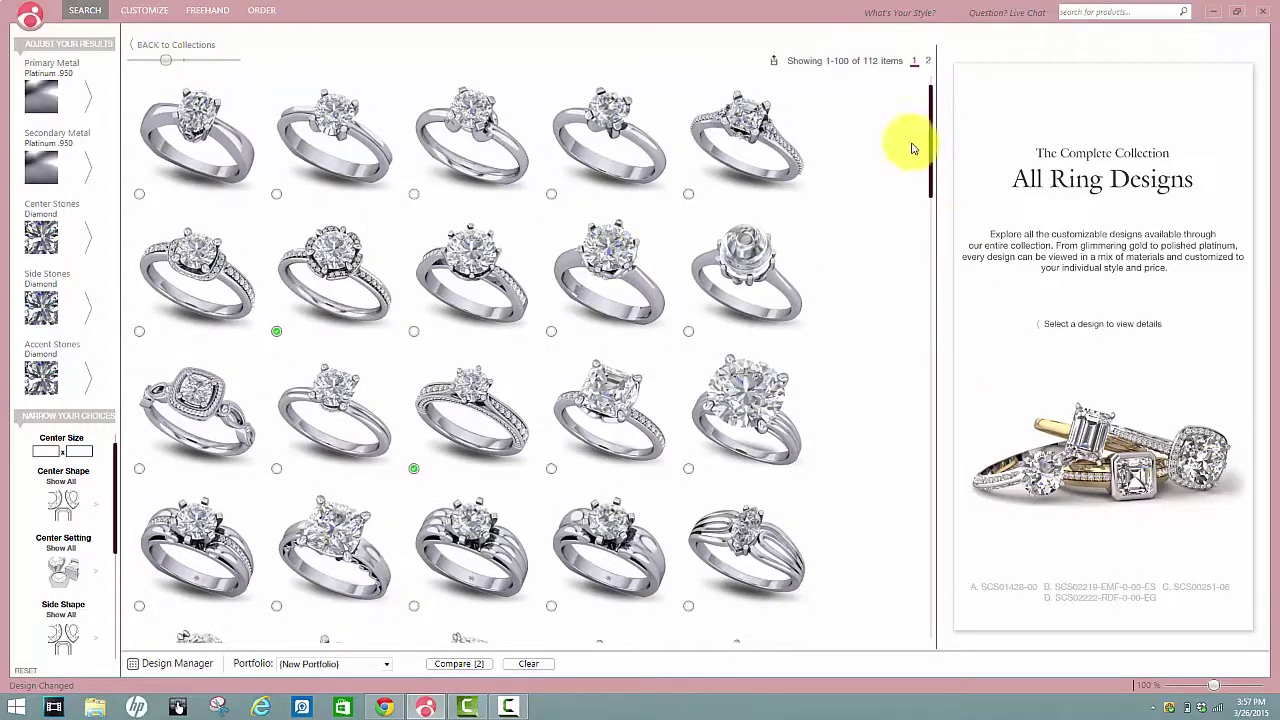
# - Add the three-stone ring with accented band, the round halo ring with accented band and the twisted-band ring to the comparison selection
pyautogui.moveTo(932, 178); pyautogui.dragTo(910, 315)
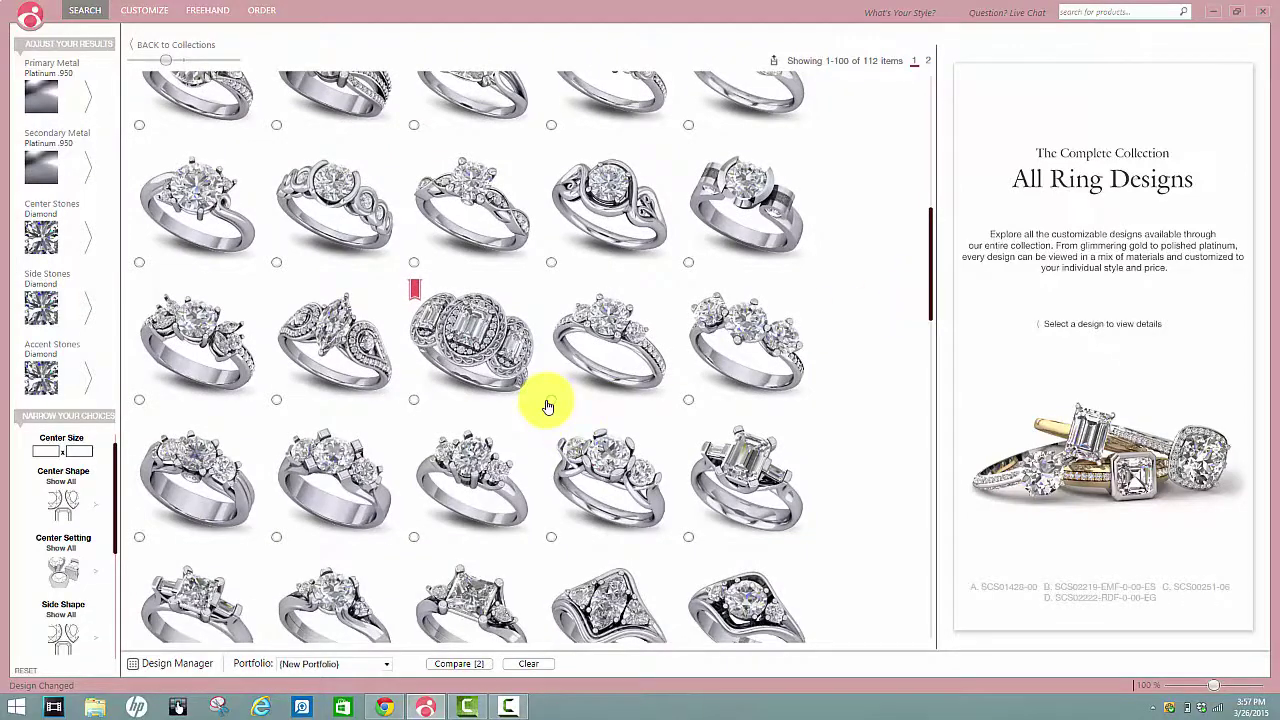
pyautogui.click(551, 399)
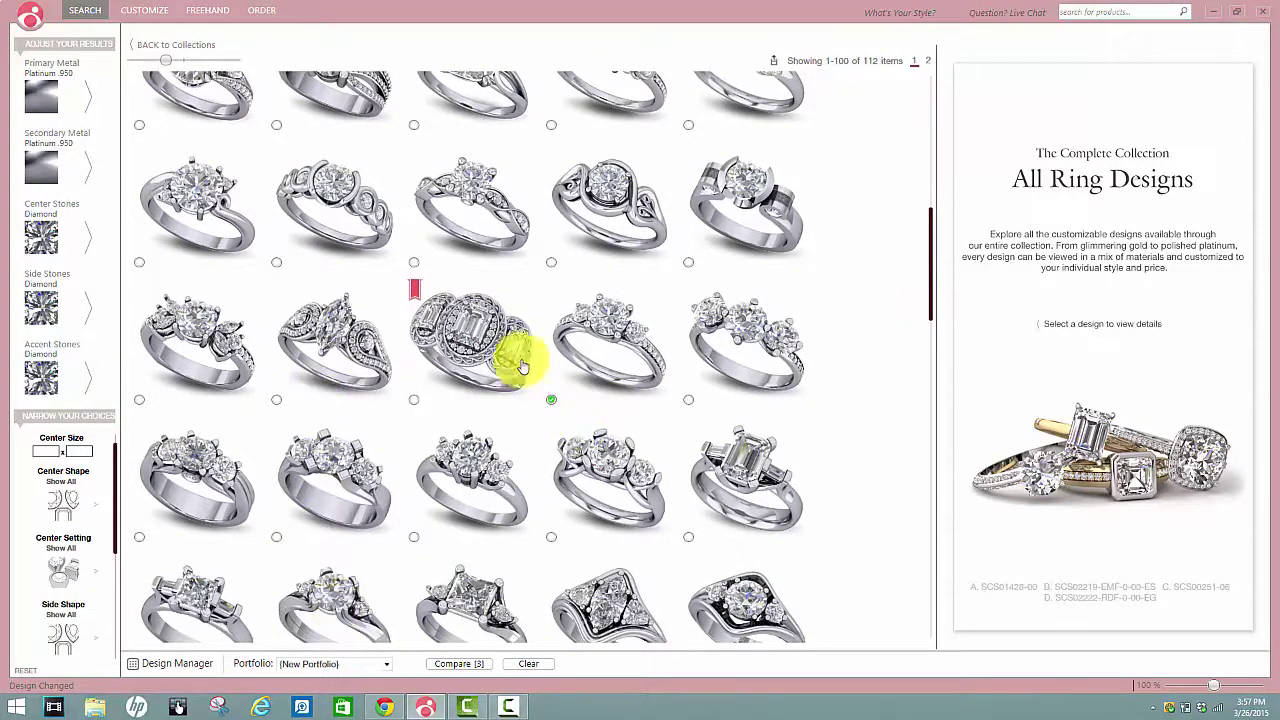
pyautogui.moveTo(932, 276); pyautogui.dragTo(943, 380)
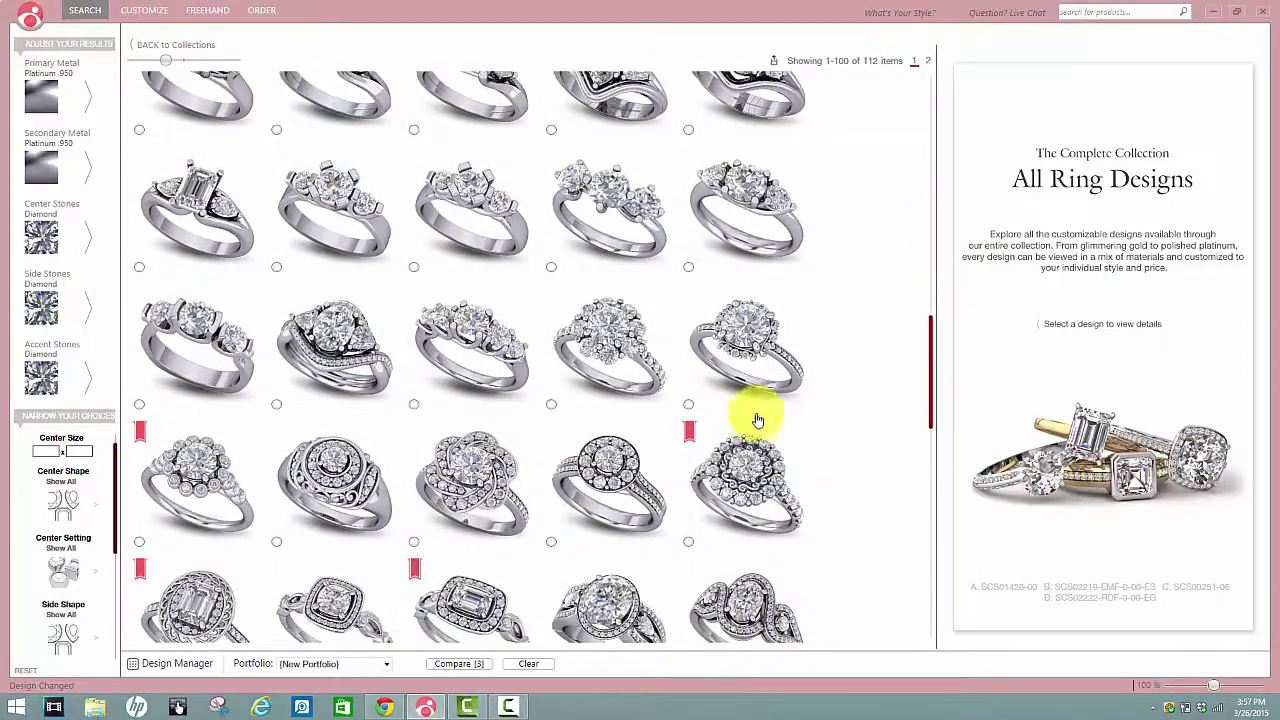
pyautogui.click(688, 405)
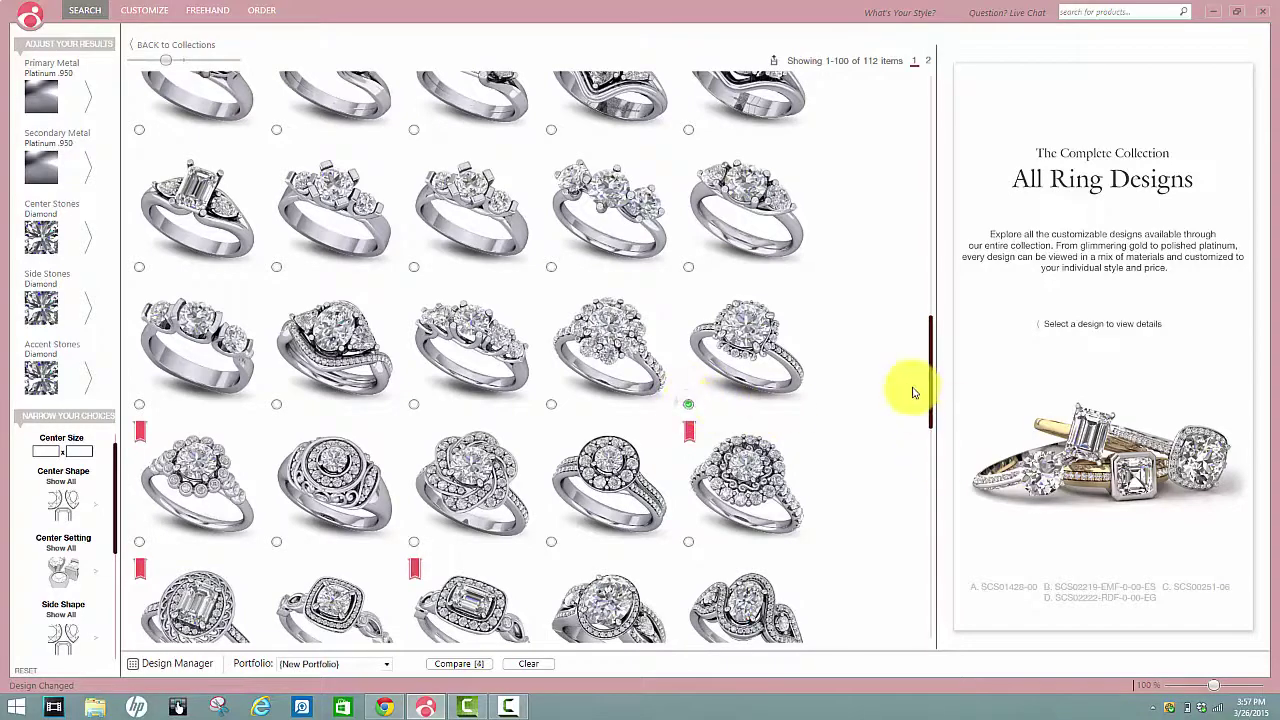
pyautogui.moveTo(930, 385); pyautogui.dragTo(923, 503)
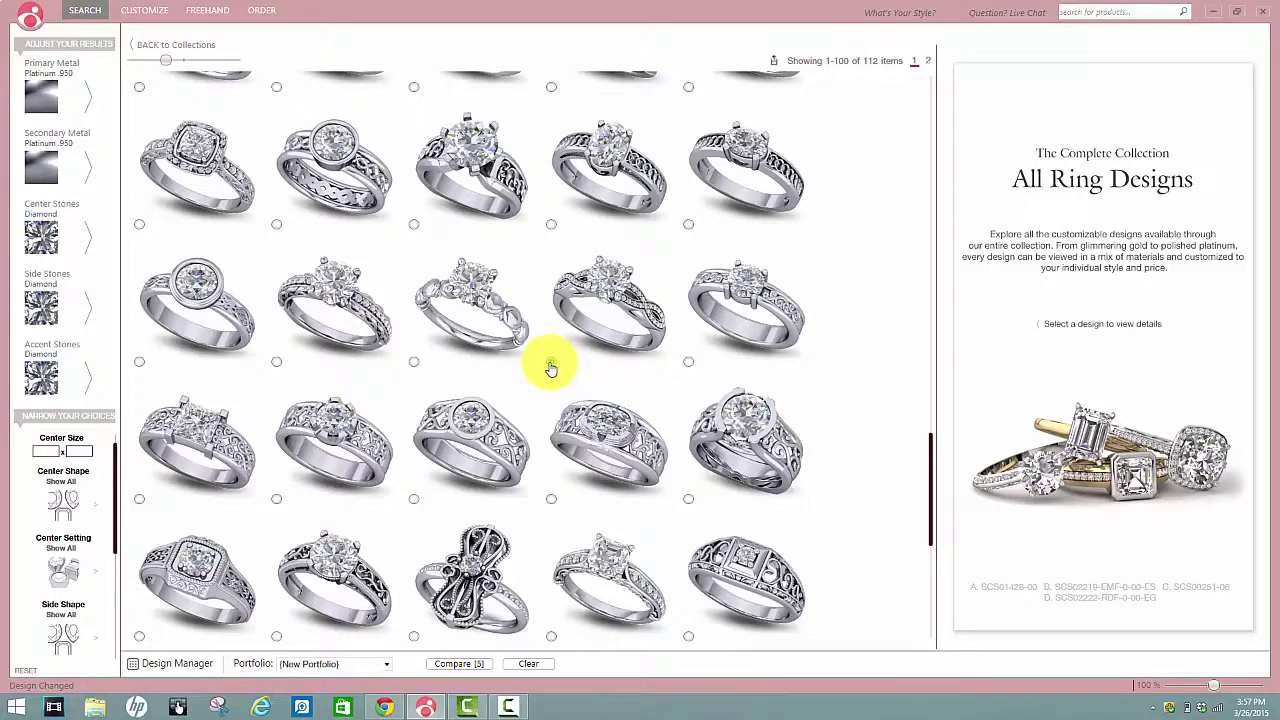
pyautogui.click(551, 362)
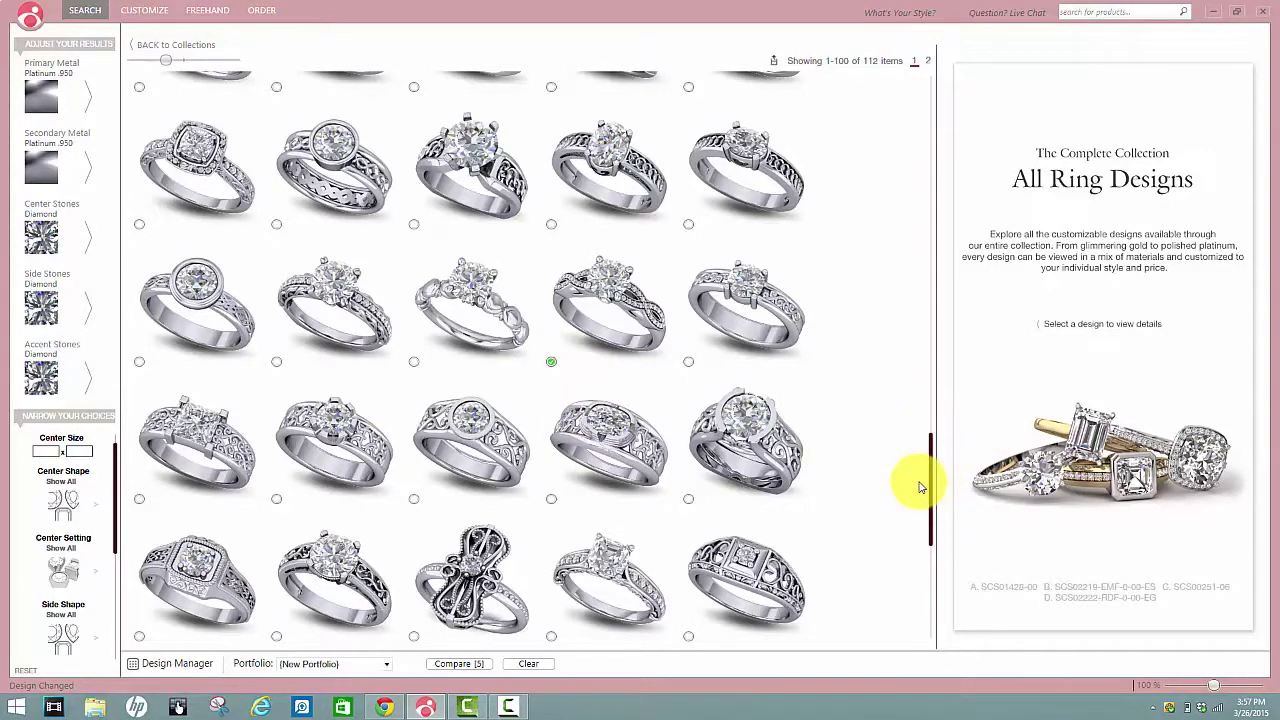
# - Check the second page of ring results, return to the first page, and compare the marked rings
pyautogui.moveTo(930, 481); pyautogui.dragTo(937, 66)
pyautogui.click(927, 62)
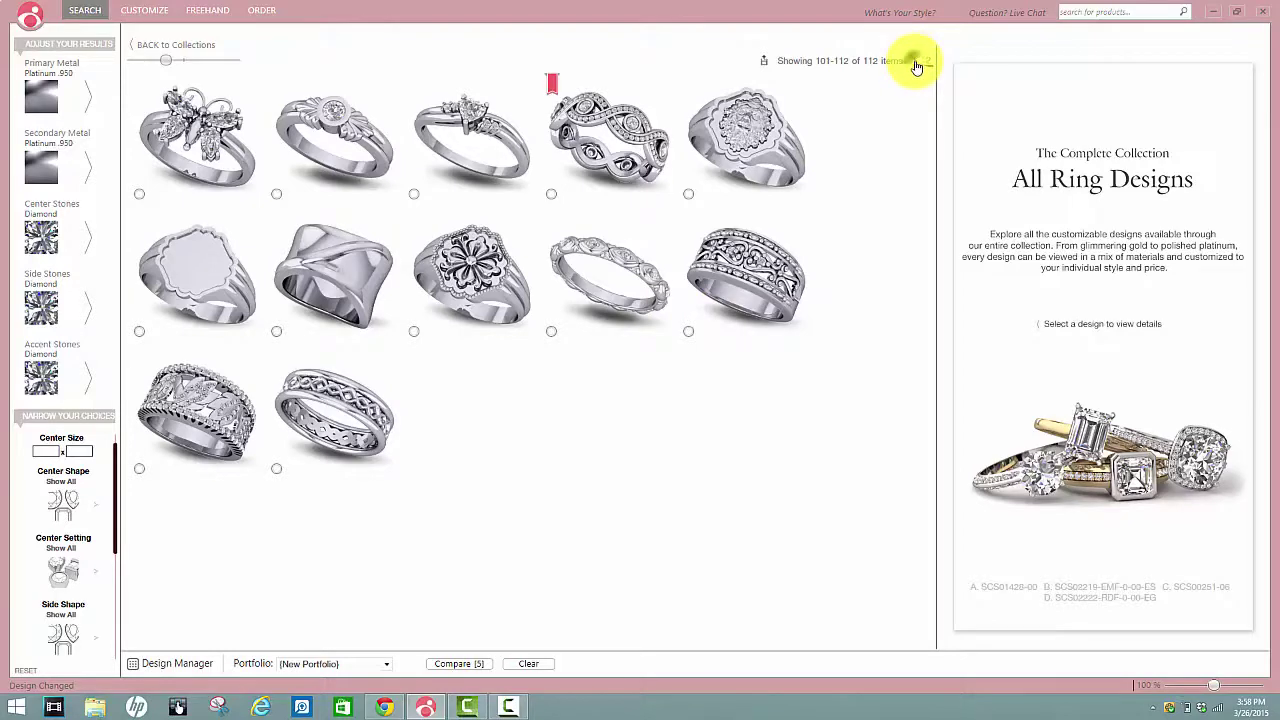
pyautogui.click(914, 62)
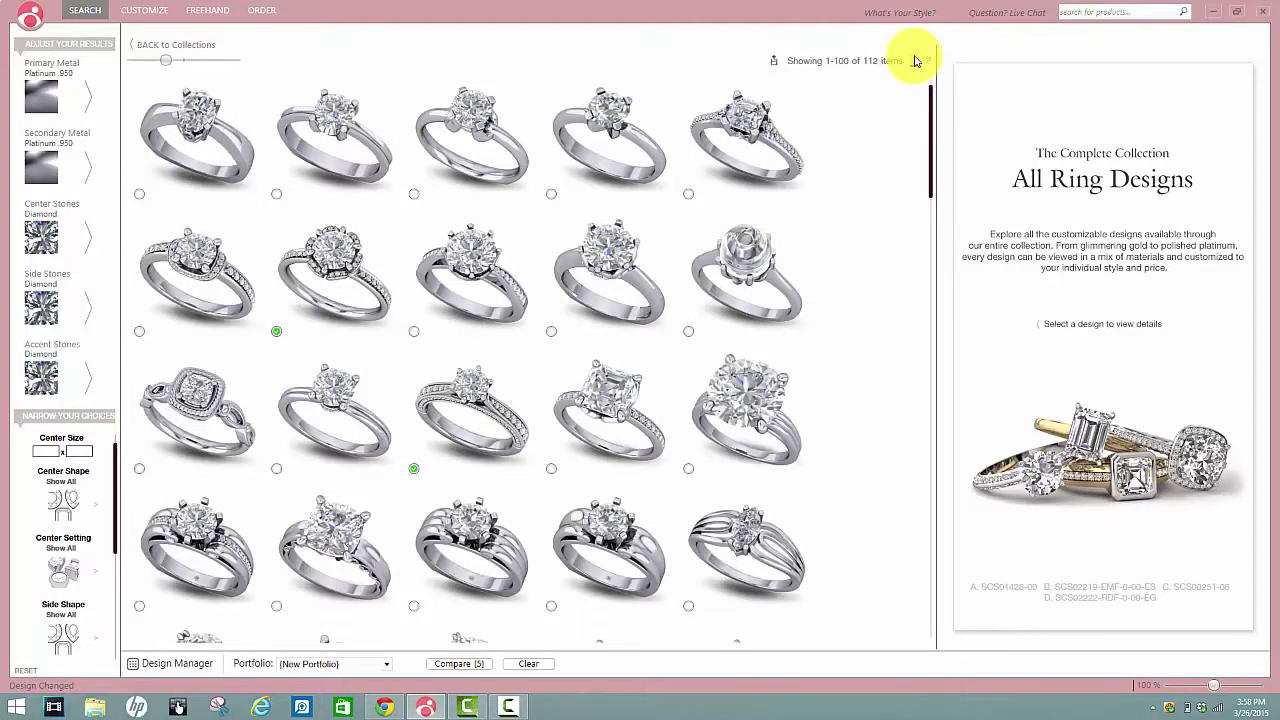
pyautogui.click(460, 665)
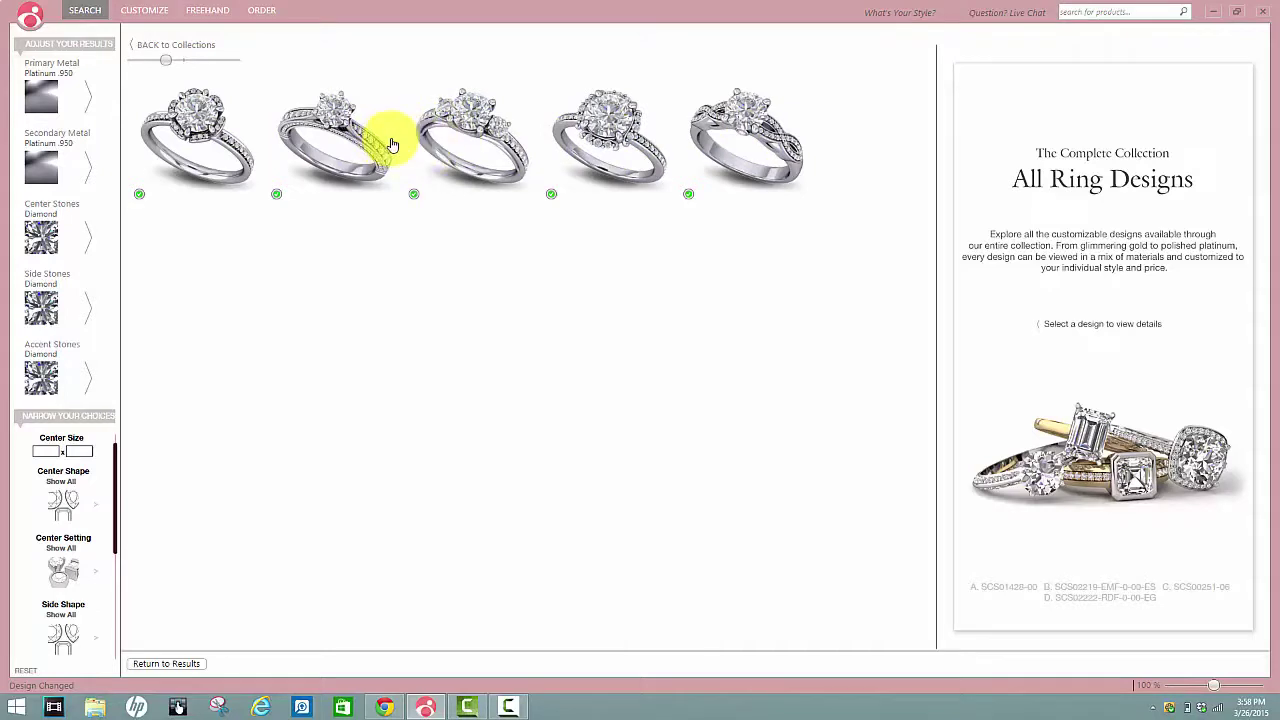
# - Examine the channel-set solitaire from the top, front, side and perspective views, and show the design details of the round halo ring
pyautogui.click(332, 126)
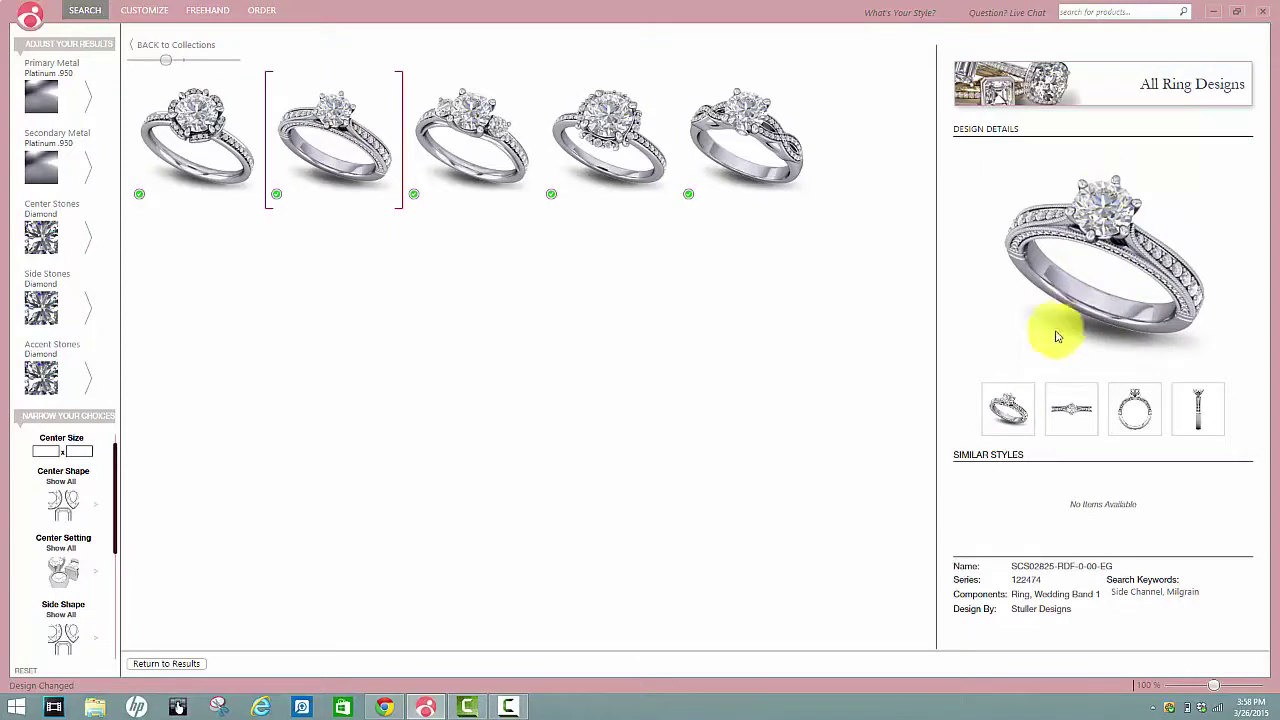
pyautogui.click(1073, 414)
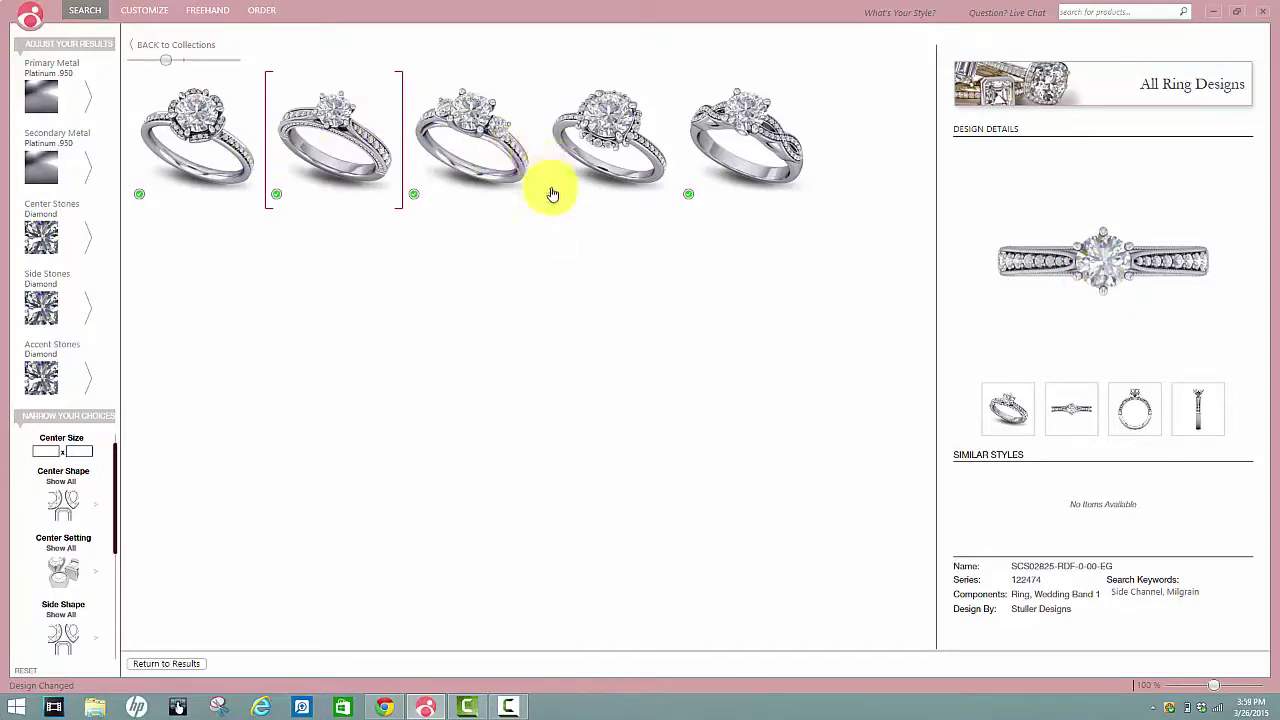
pyautogui.click(1134, 410)
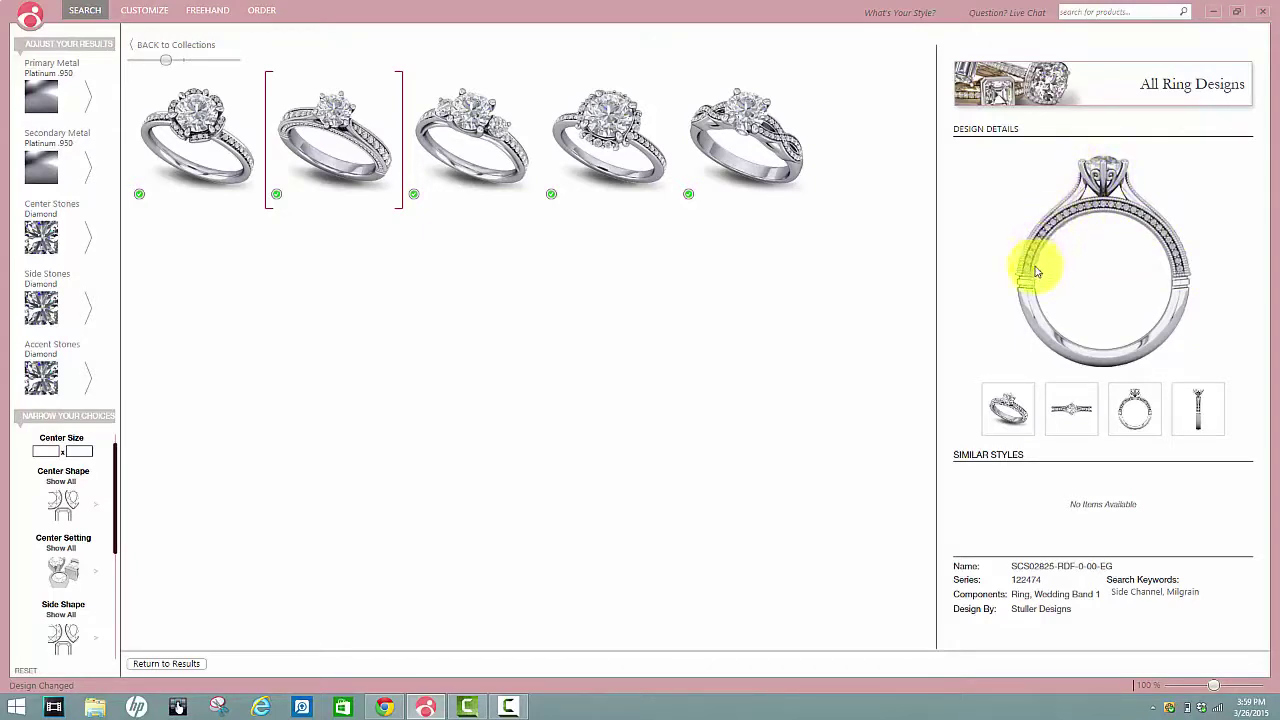
pyautogui.click(1198, 410)
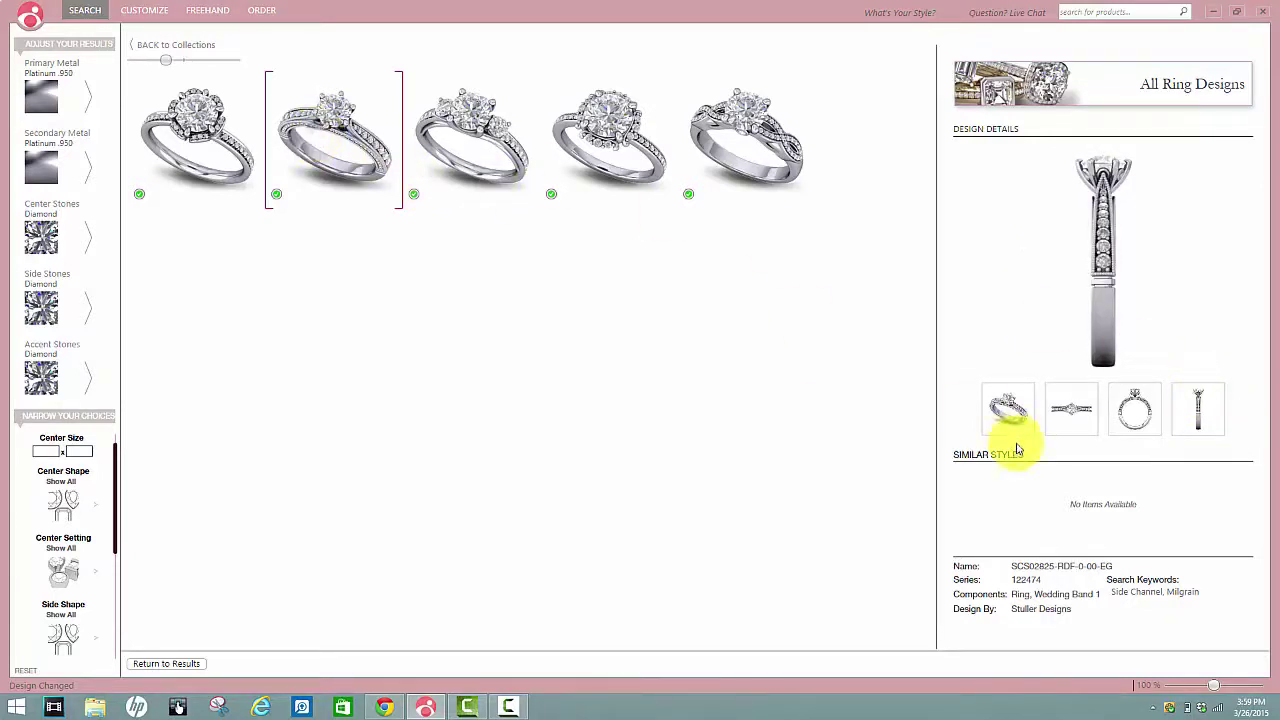
pyautogui.click(993, 403)
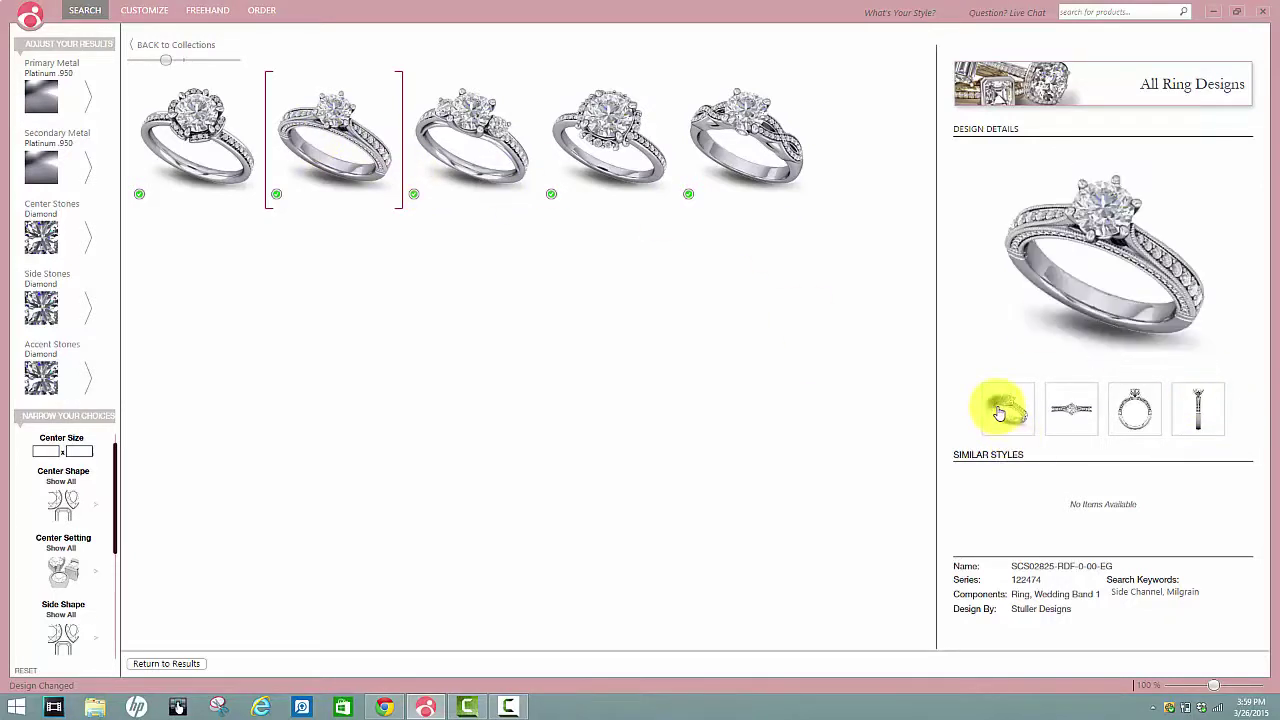
pyautogui.click(610, 148)
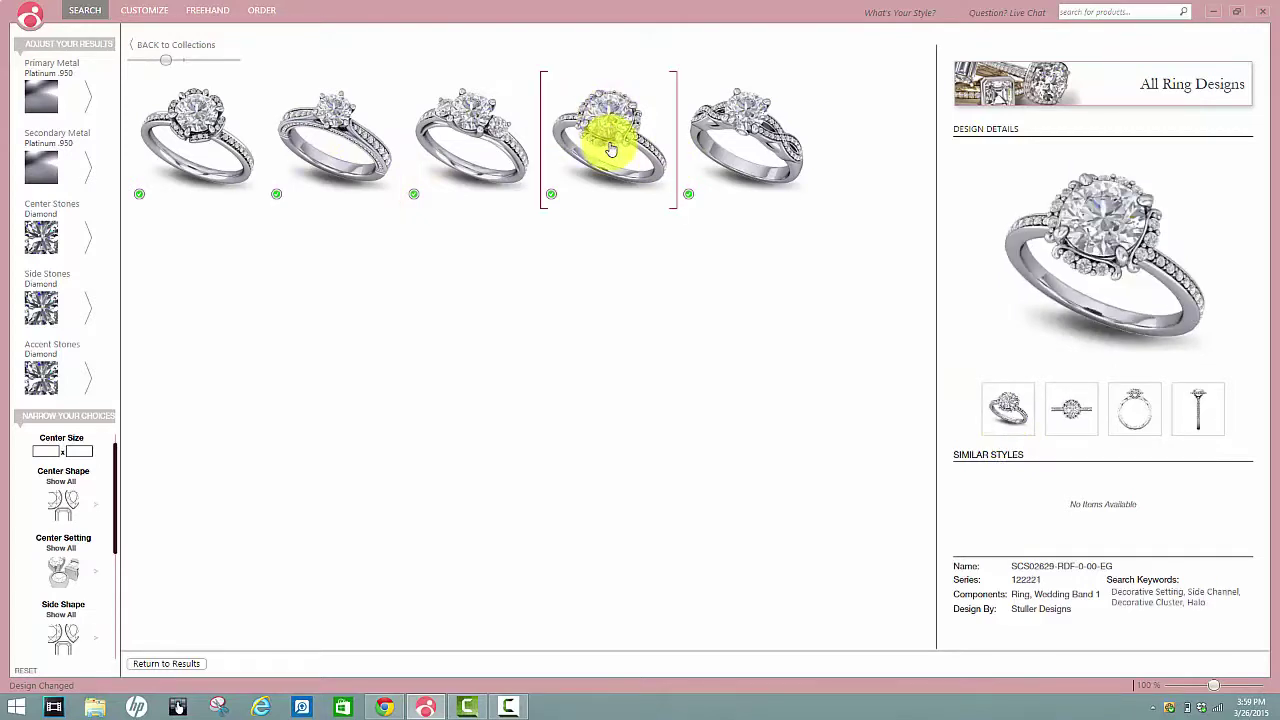
# - Examine the round halo ring with accented band from the front, top, perspective and side views, ending on the front view
pyautogui.click(1136, 410)
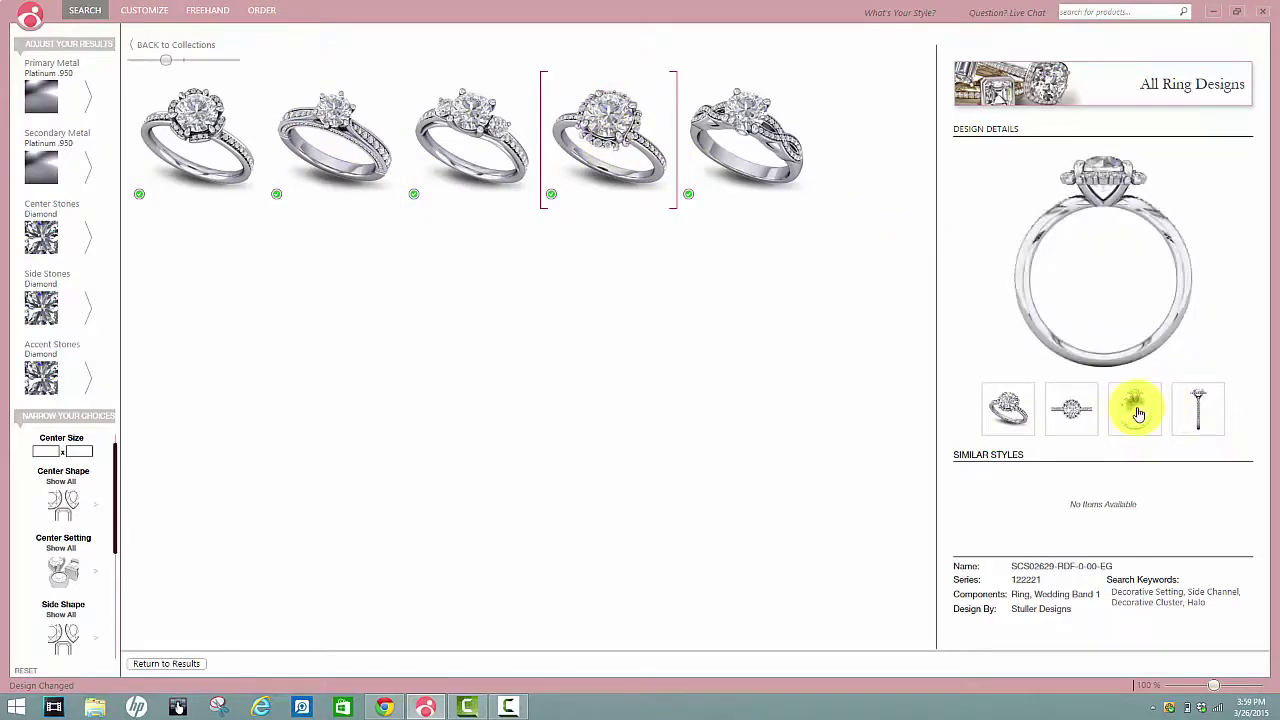
pyautogui.click(1082, 414)
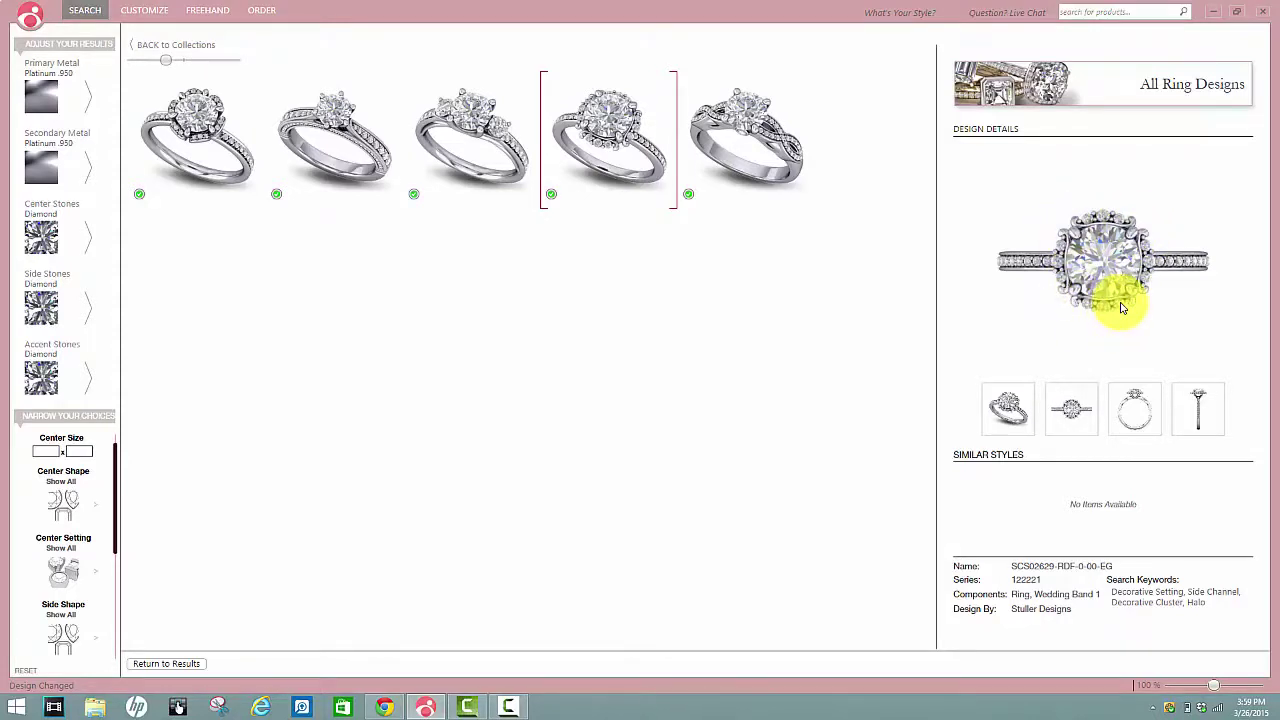
pyautogui.click(1010, 412)
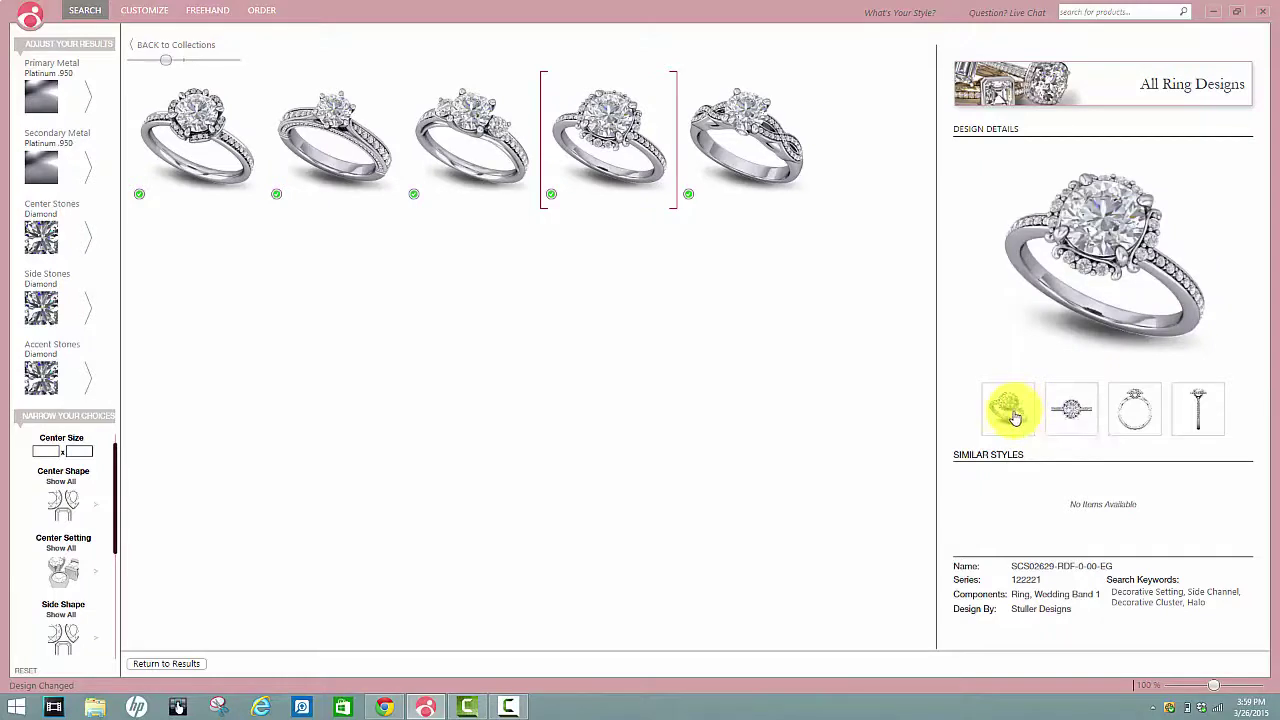
pyautogui.click(1195, 408)
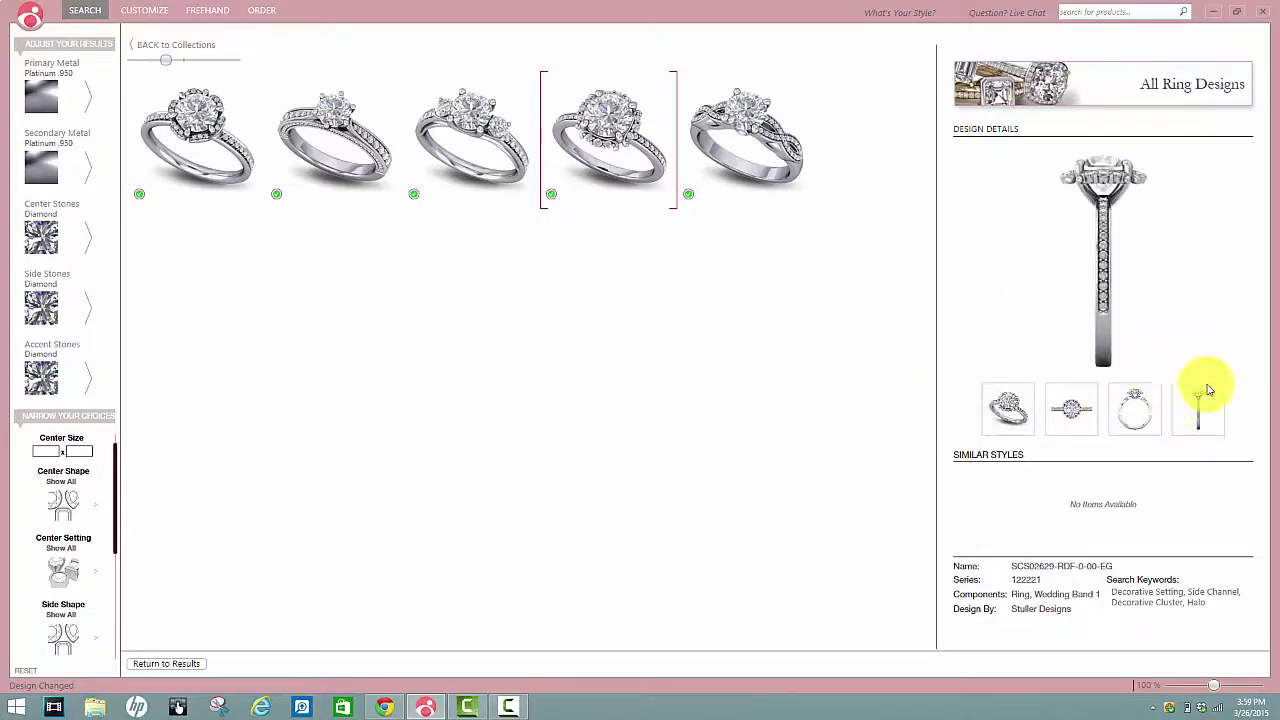
pyautogui.click(1137, 406)
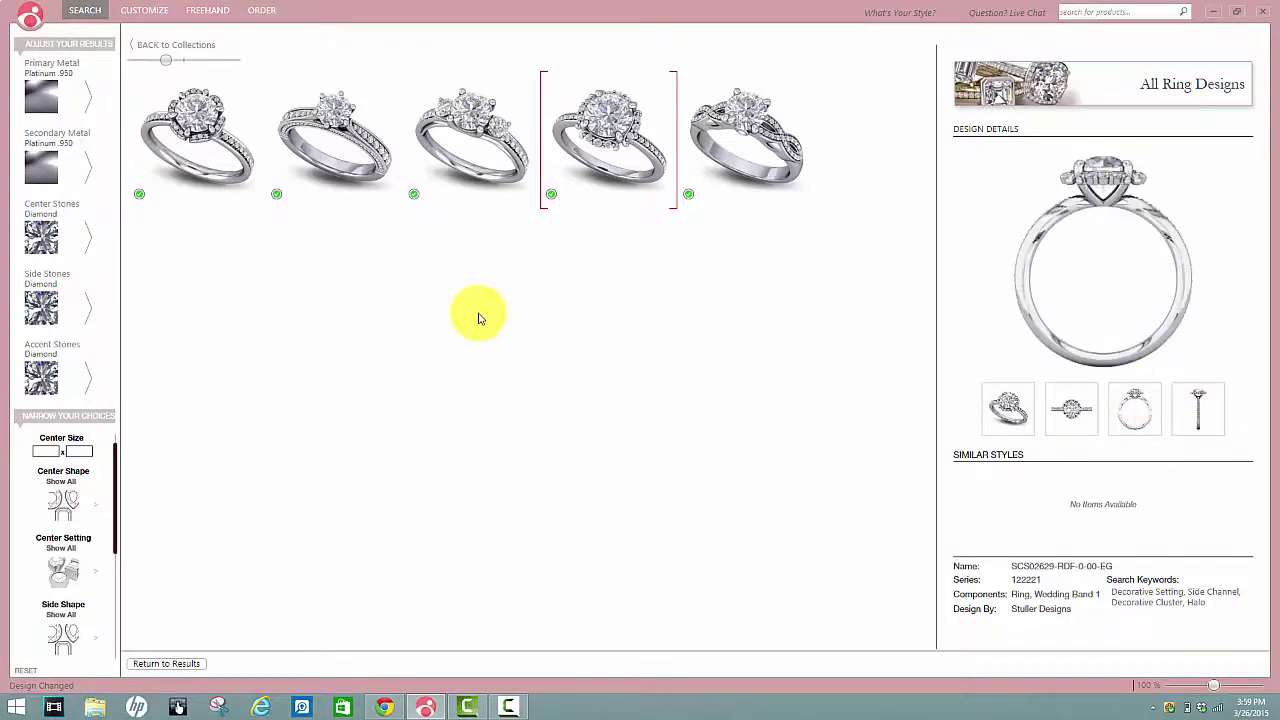
# - Show the design details of the twisted-band ring and enlarge the comparison thumbnails to four rings per row
pyautogui.click(748, 119)
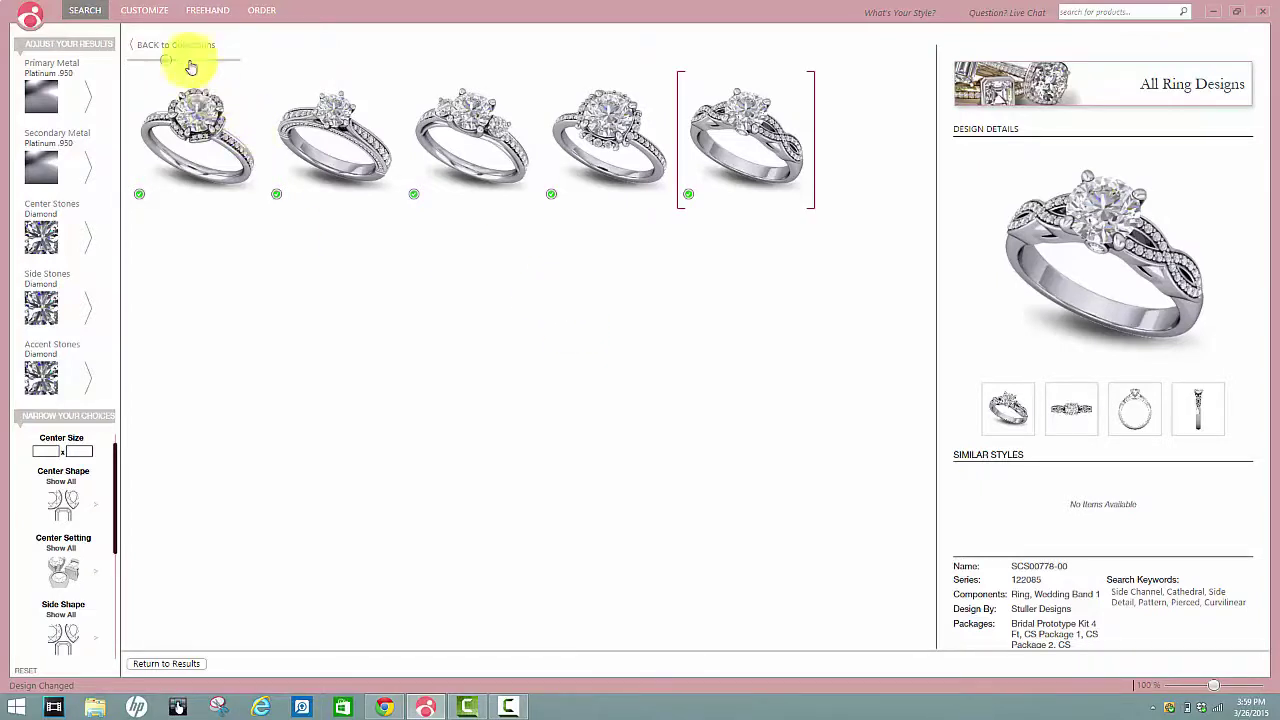
pyautogui.keyDown('ctrl'); pyautogui.scroll(3, 170, 60); pyautogui.keyUp('ctrl')
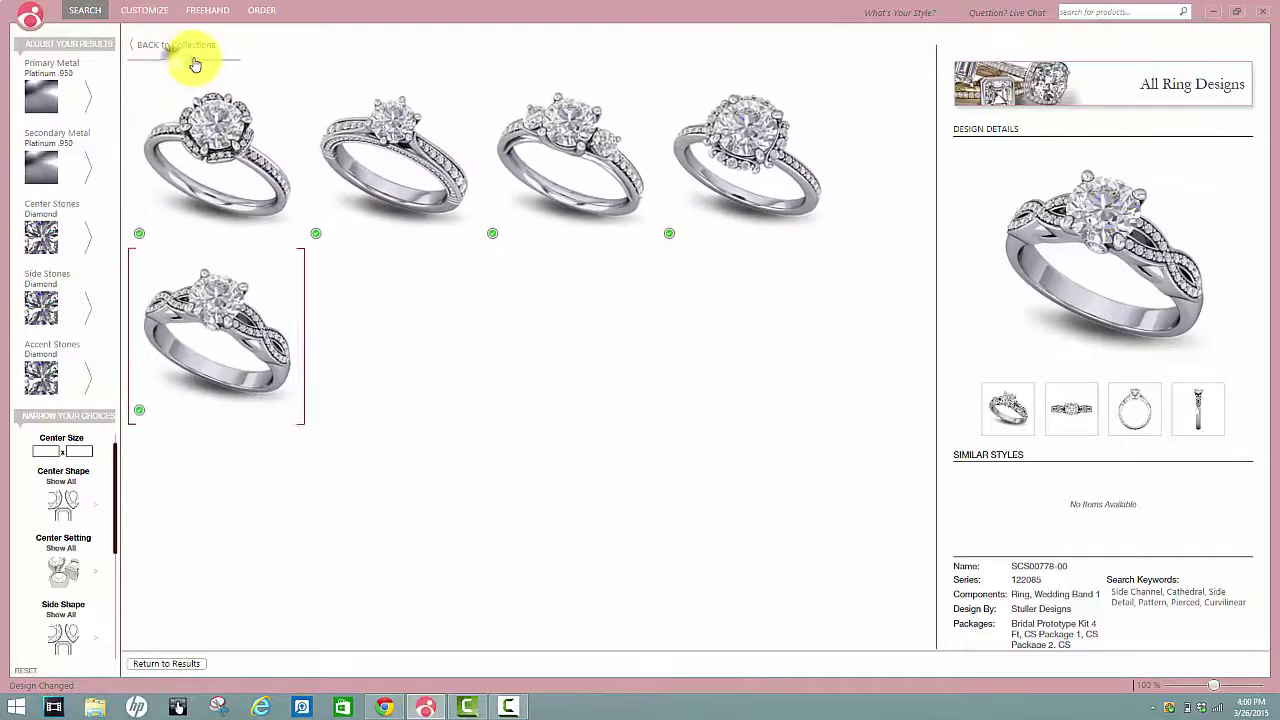